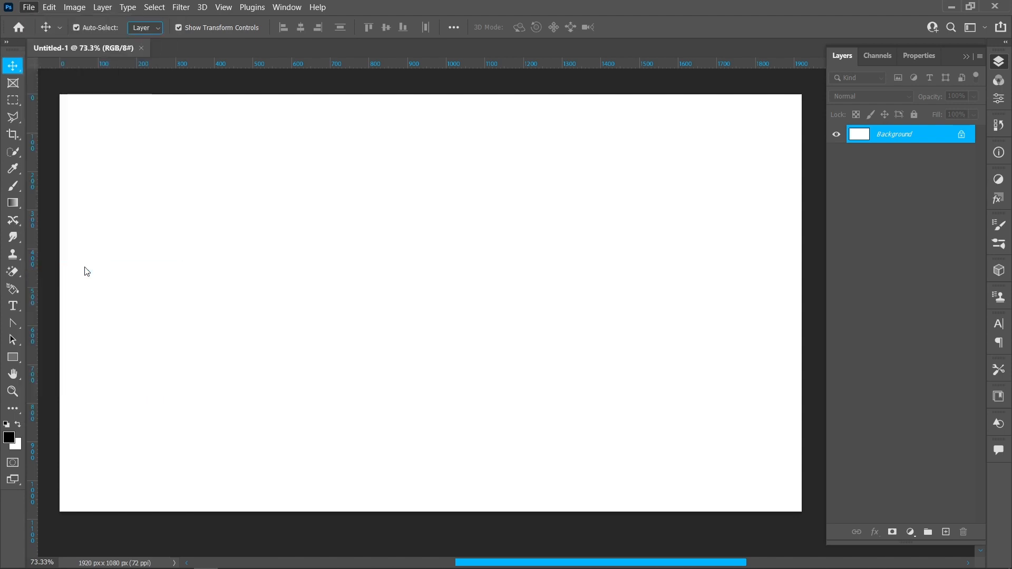
# Place the pattern image as an embedded object in the middle of the blank canvas.
pyautogui.click(280, 222)
pyautogui.click(889, 547)
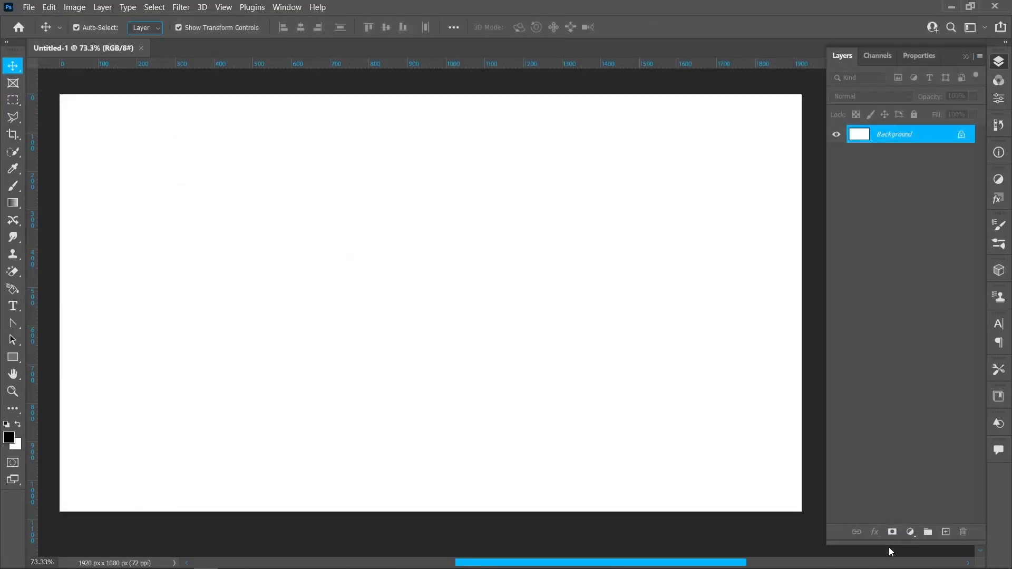
pyautogui.click(651, 27)
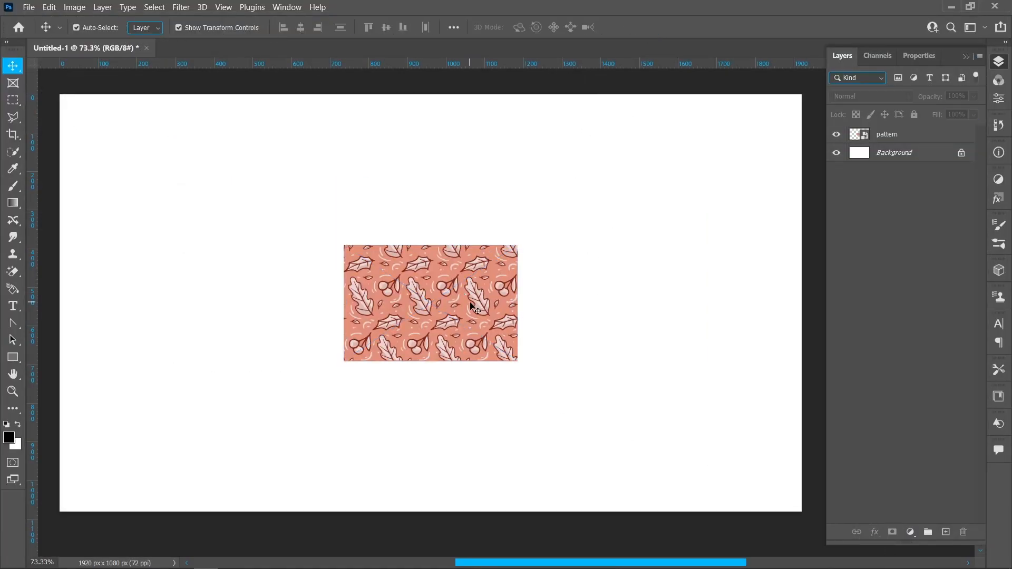
# Marquee-select the leaf artwork and define it as a pattern named "packaging design".
pyautogui.click(15, 99)
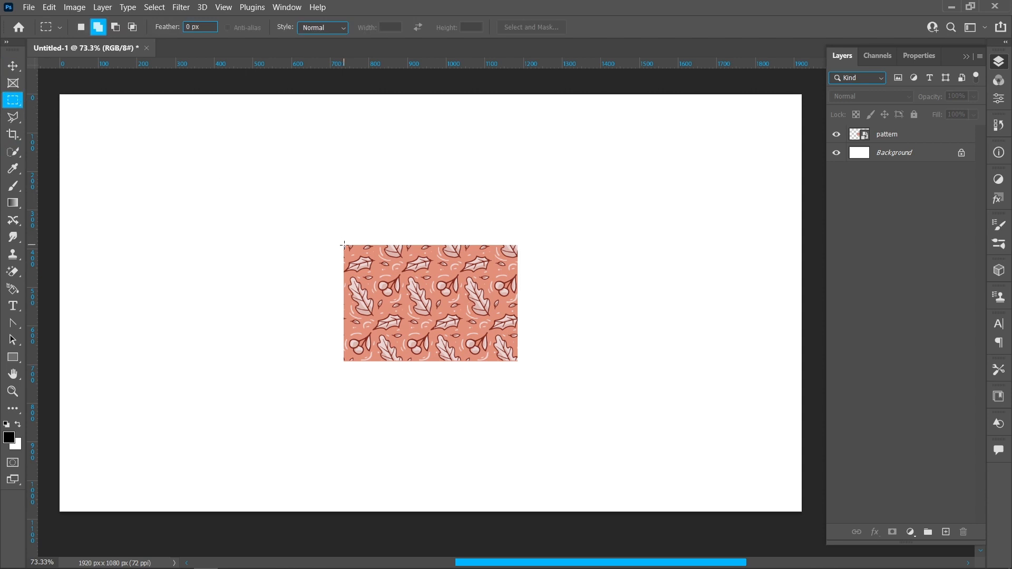
pyautogui.moveTo(343, 245); pyautogui.dragTo(519, 363)
pyautogui.click(49, 7)
pyautogui.click(106, 361)
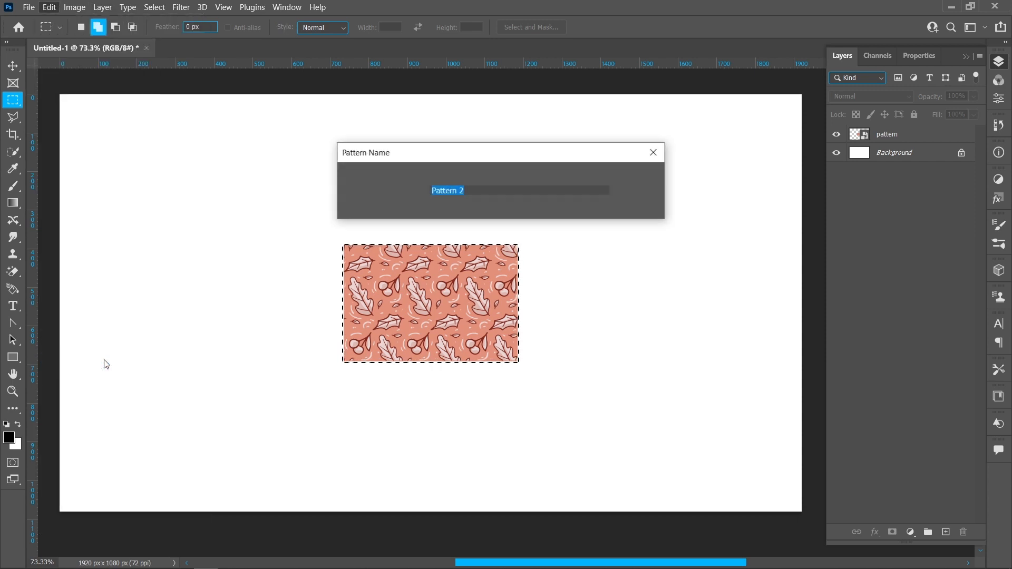
pyautogui.write('packaging design')
pyautogui.click(634, 184)
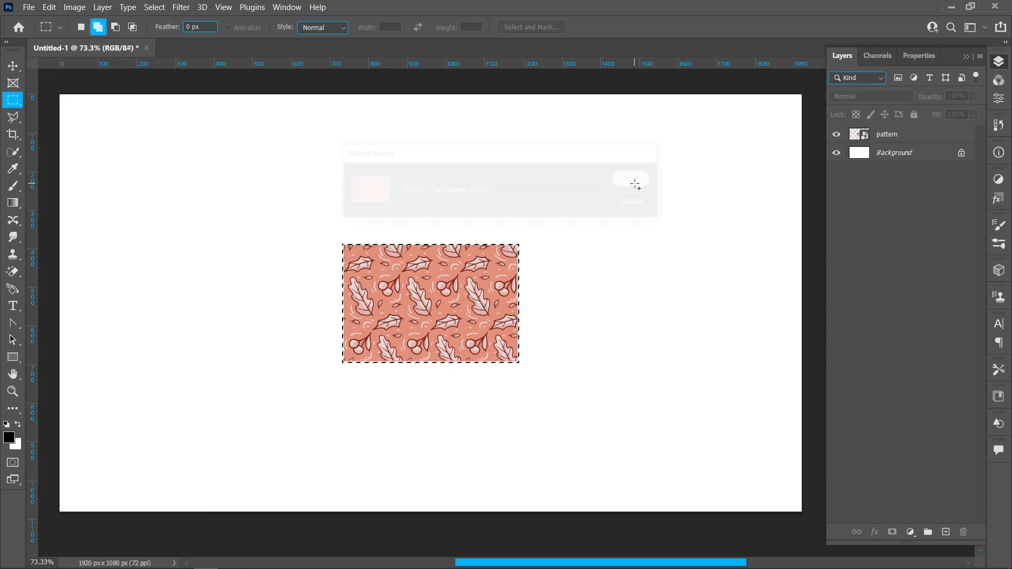
# Deselect the artwork and delete the pattern layer from the document.
pyautogui.click(155, 7)
pyautogui.click(168, 29)
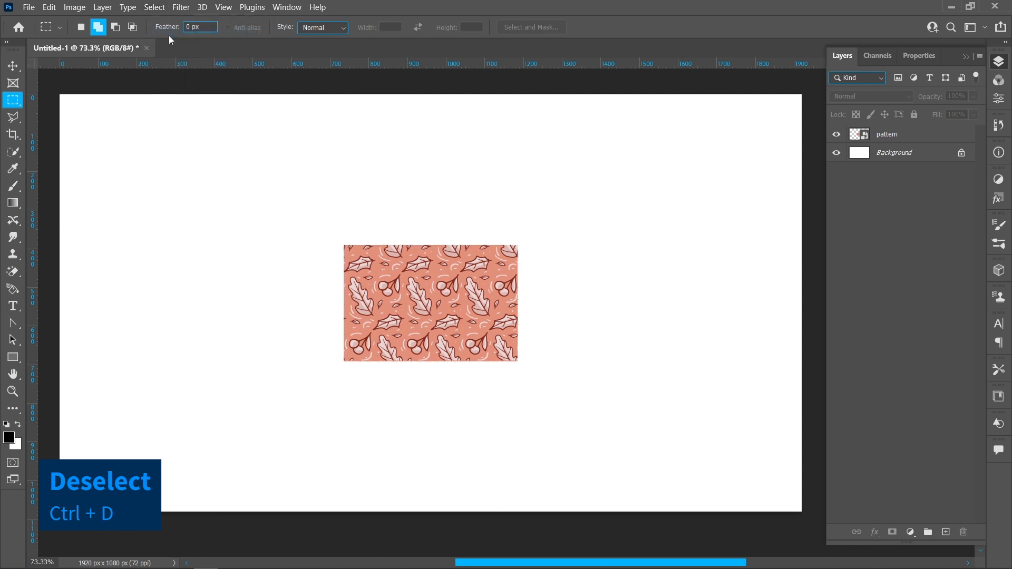
pyautogui.click(917, 135)
pyautogui.press('Delete')
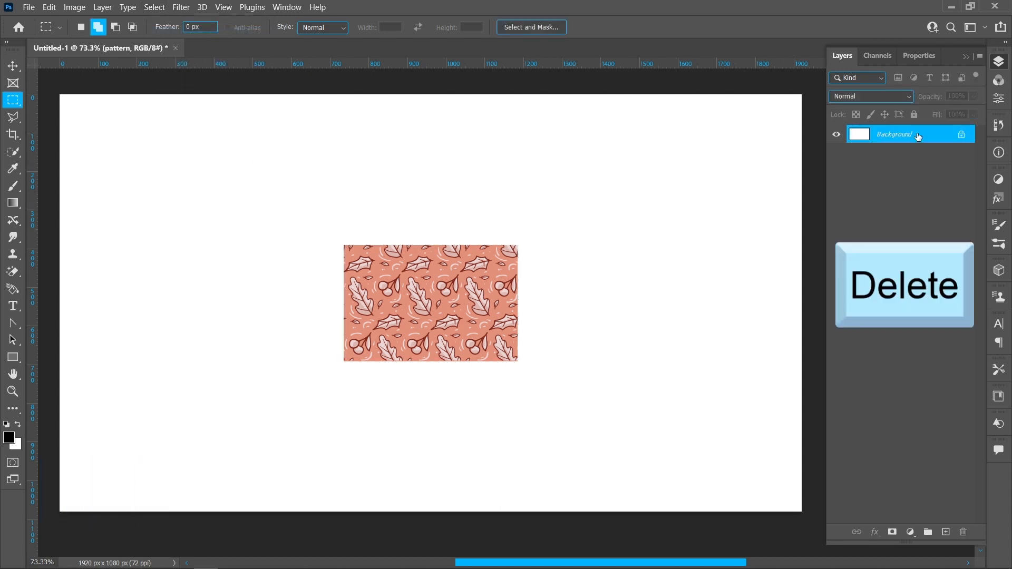
# Place the blank-box-mock-up-wooden-background image as an embedded object and scale it up to the full canvas height.
pyautogui.click(13, 66)
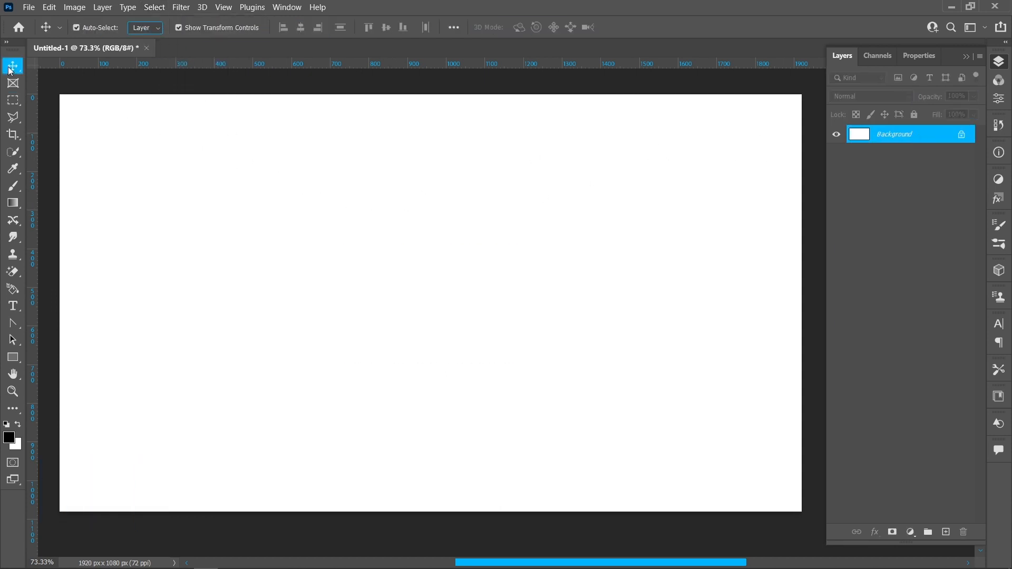
pyautogui.click(28, 7)
pyautogui.click(58, 259)
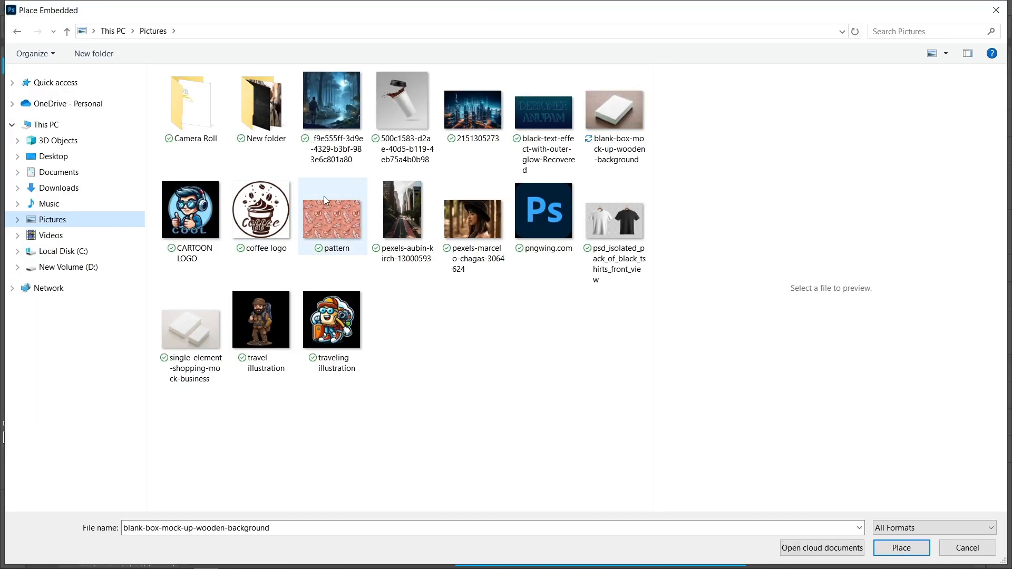
pyautogui.click(900, 548)
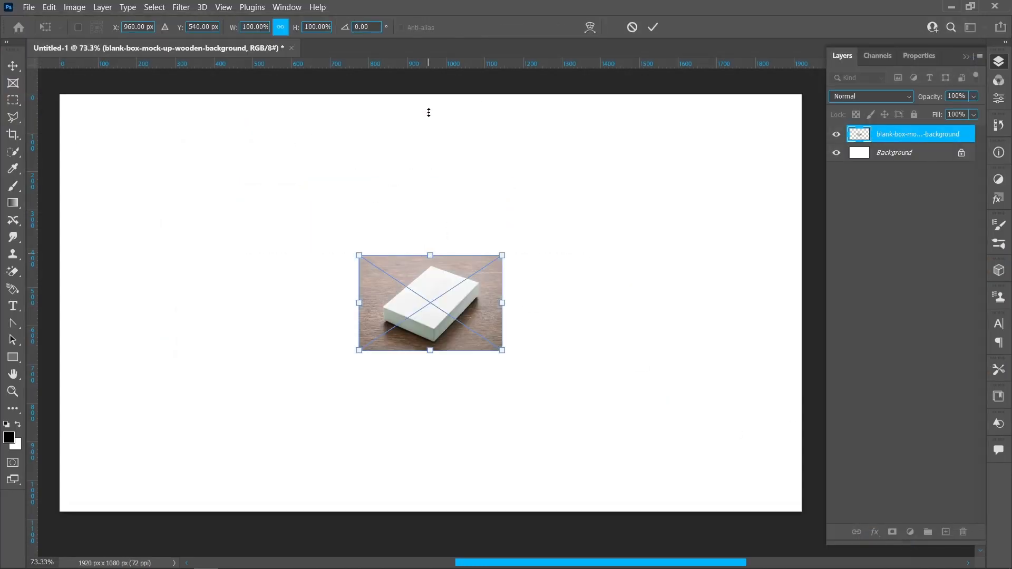
pyautogui.moveTo(429, 112); pyautogui.dragTo(429, 87)
pyautogui.moveTo(431, 349); pyautogui.dragTo(458, 427)
pyautogui.click(653, 27)
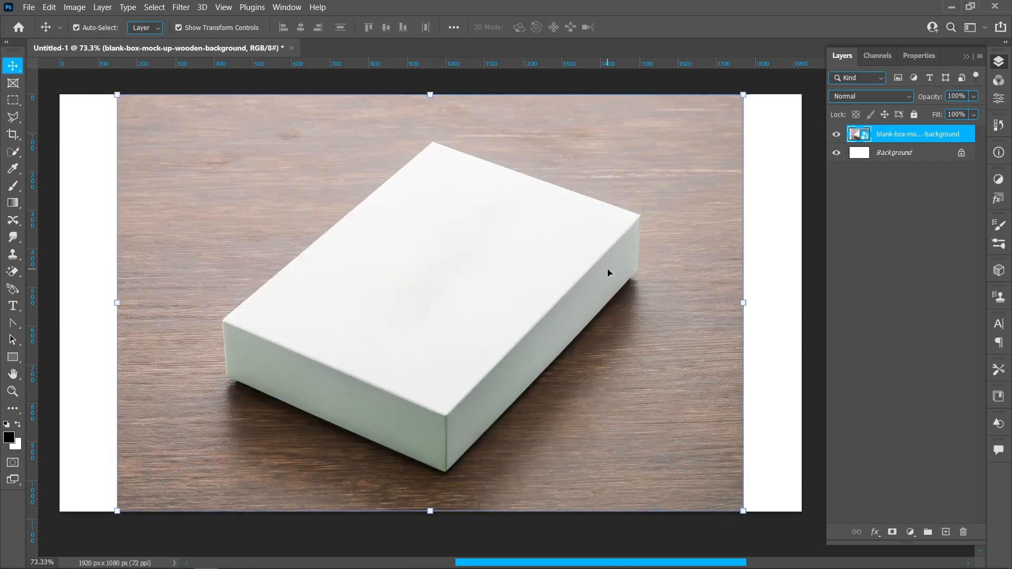
# Trace the outer outline of the white box with the Pen tool as a closed path.
pyautogui.rightClick(12, 324)
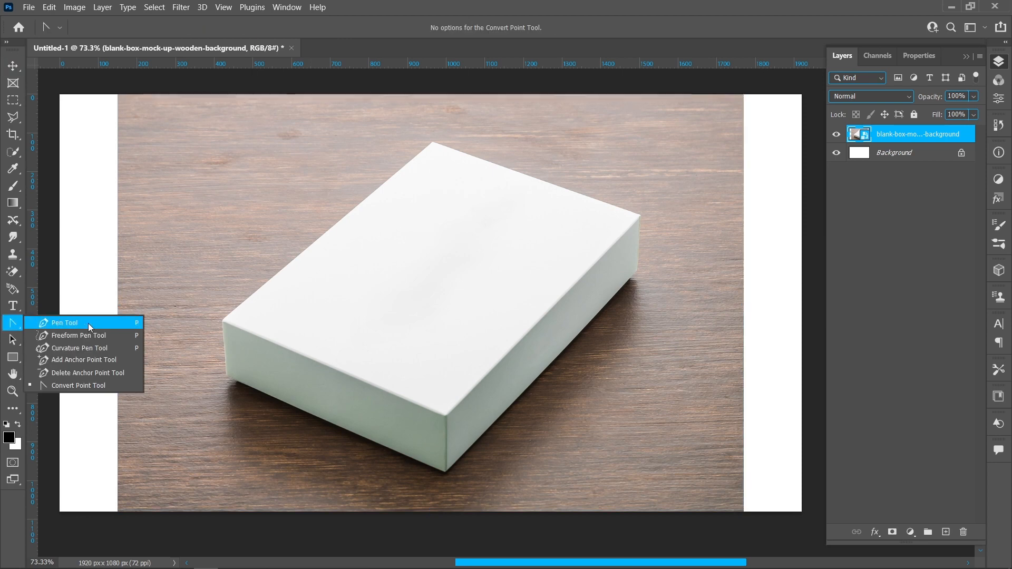
pyautogui.click(87, 323)
pyautogui.click(433, 141)
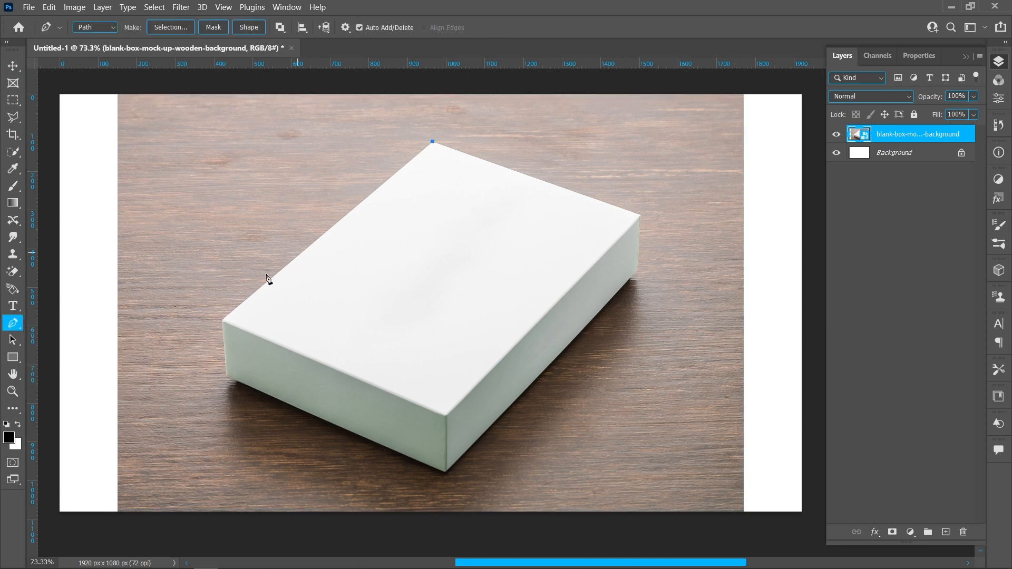
pyautogui.click(222, 320)
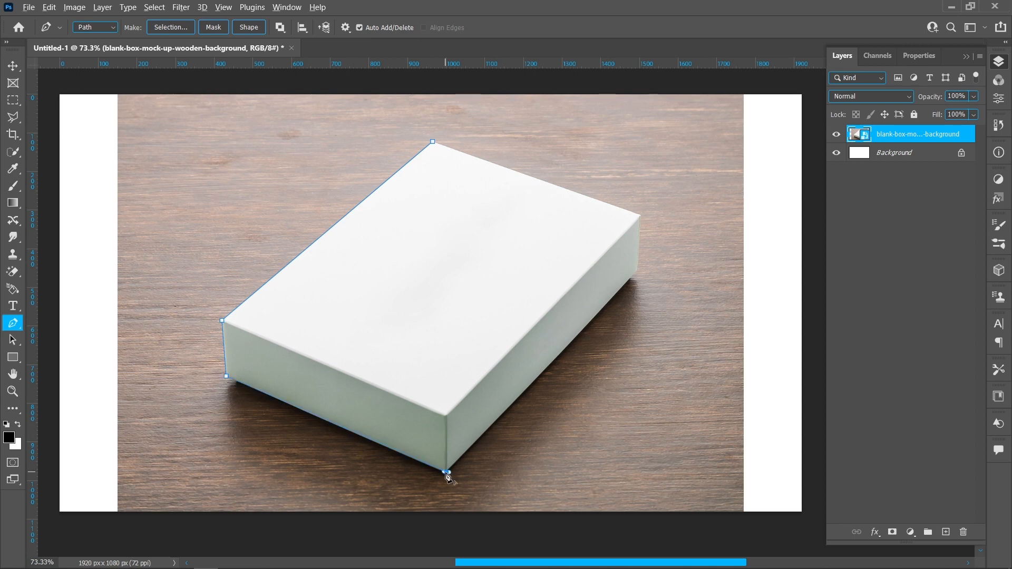
pyautogui.click(636, 272)
pyautogui.moveTo(638, 274); pyautogui.dragTo(649, 254)
pyautogui.click(433, 143)
# Convert the box path into a selection with a 0-pixel feather and duplicate the box onto its own layer.
pyautogui.rightClick(436, 146)
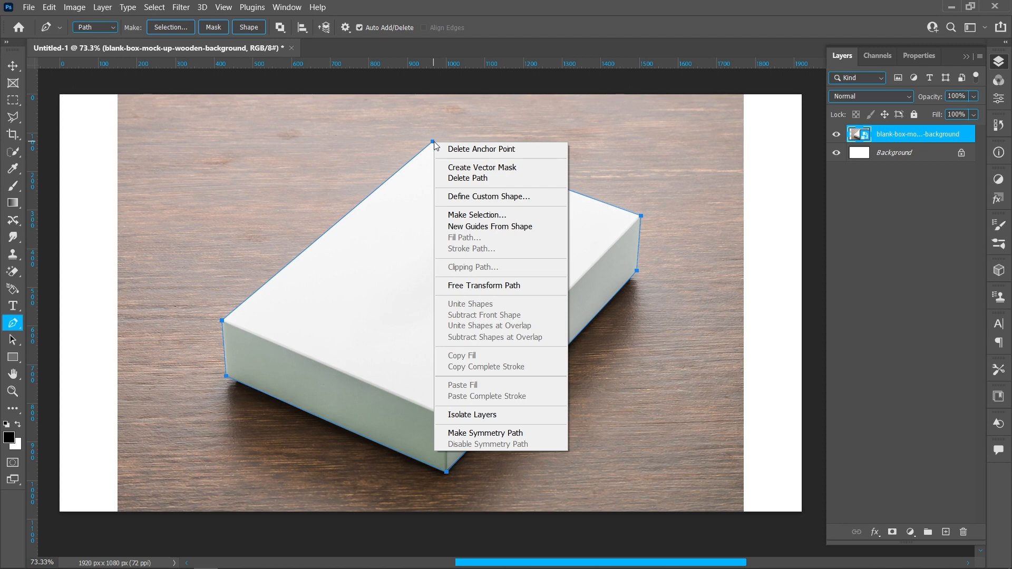
pyautogui.click(510, 215)
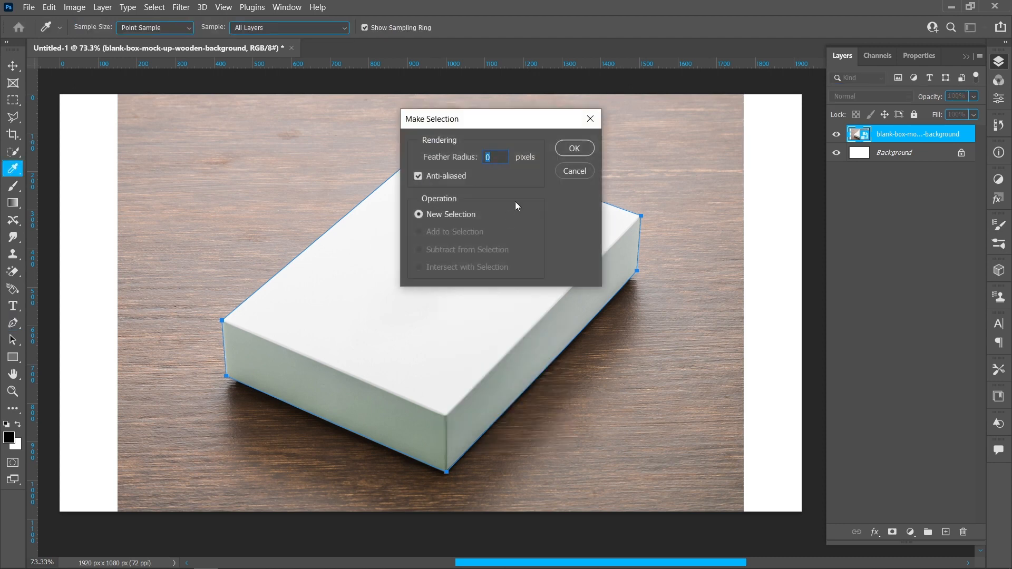
pyautogui.click(574, 147)
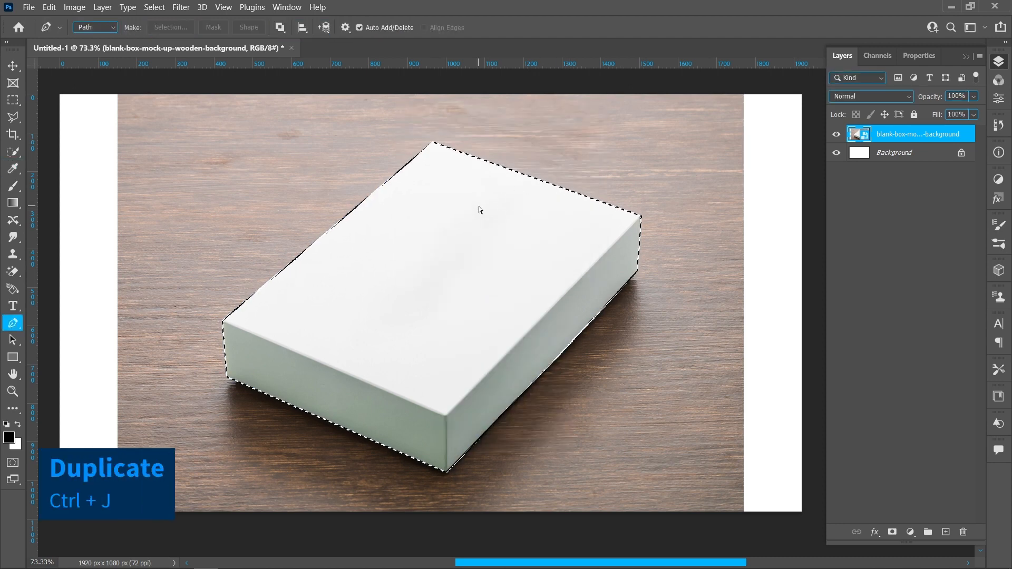
pyautogui.hotkey('ctrl', 'j')
pyautogui.click(837, 154)
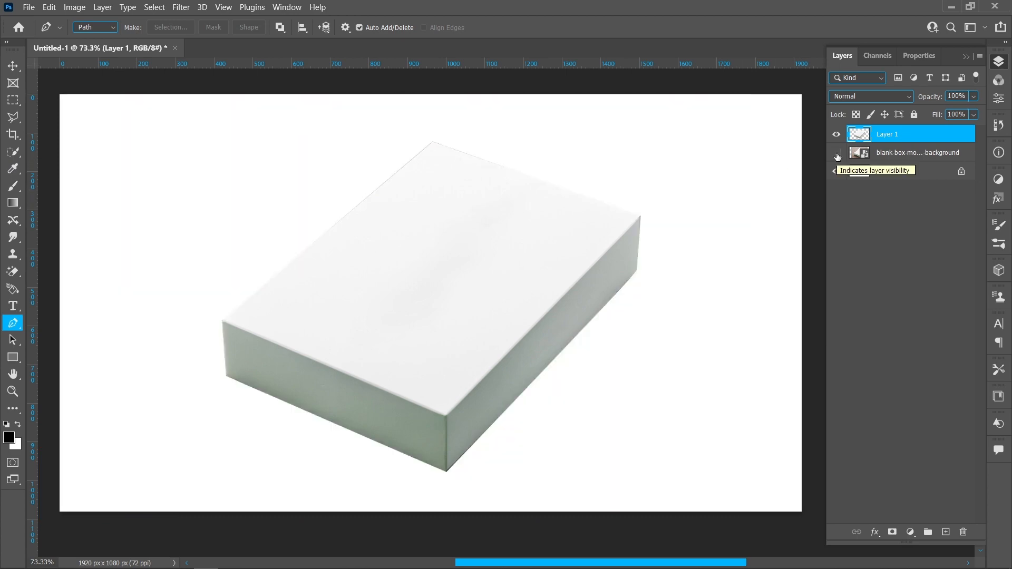
pyautogui.click(837, 154)
pyautogui.press('v')
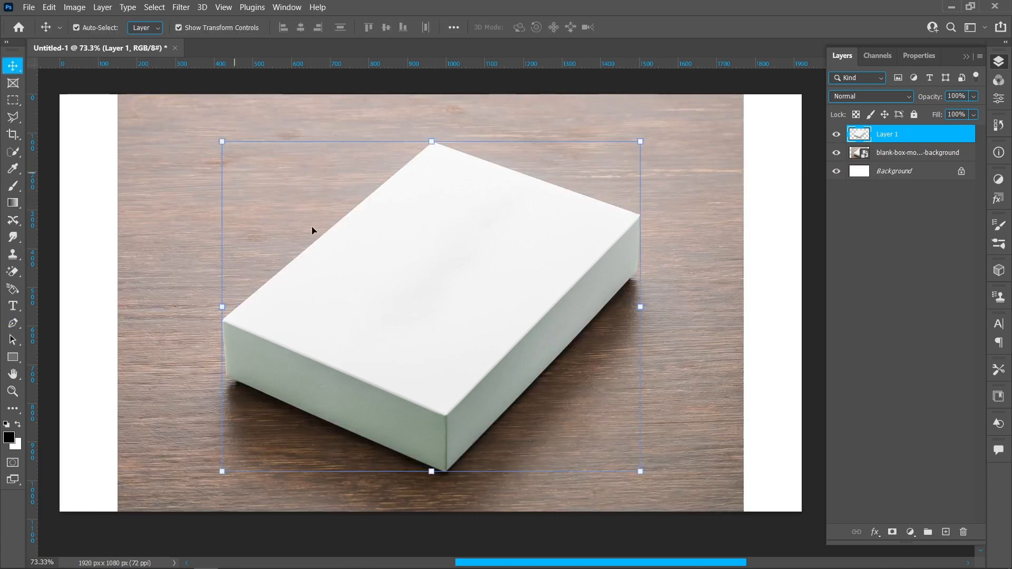
# Add an empty layer and define a Vanishing Point perspective plane on the four corners of the box's top face.
pyautogui.click(946, 532)
pyautogui.click(180, 8)
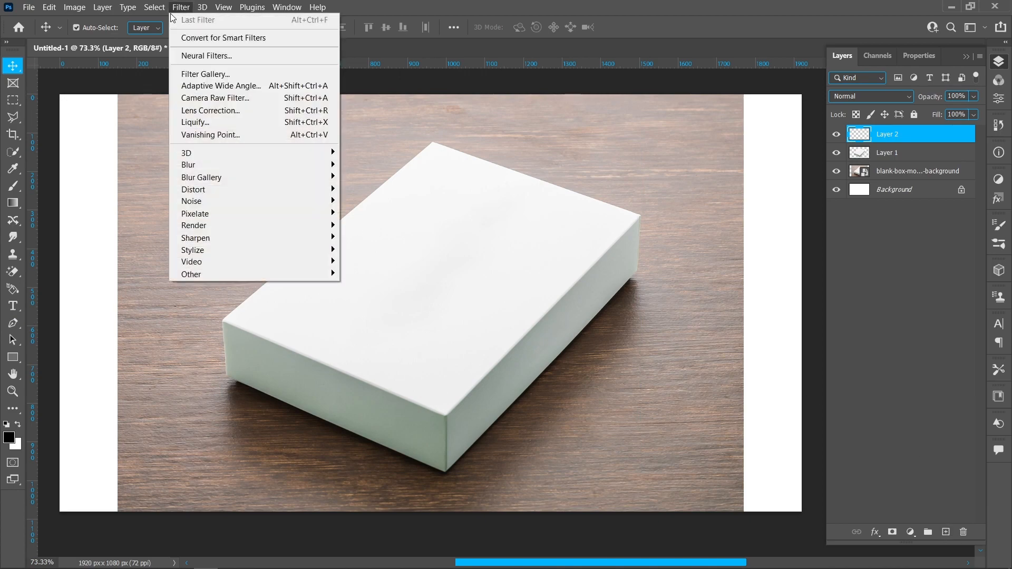
pyautogui.click(247, 135)
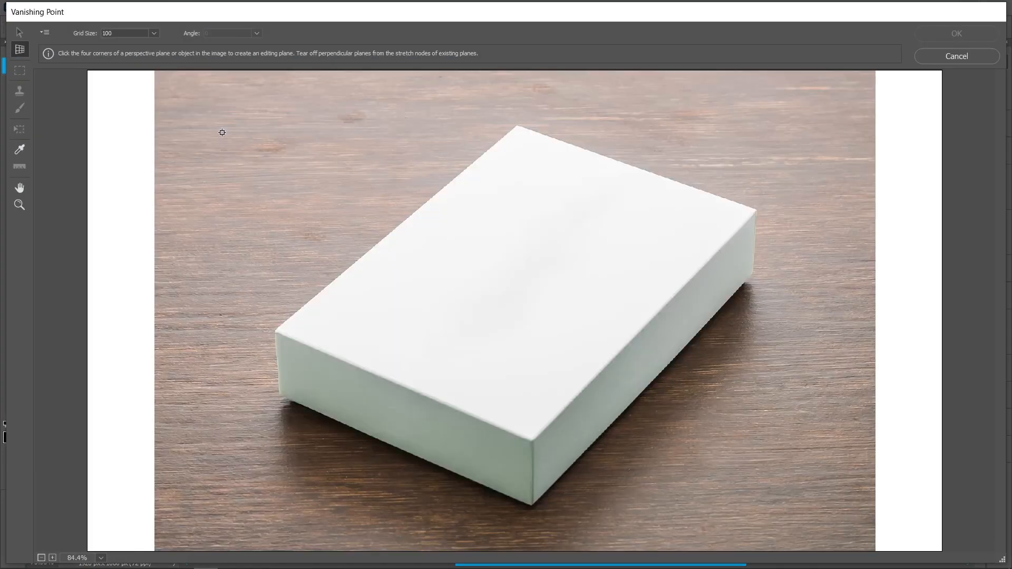
pyautogui.click(516, 125)
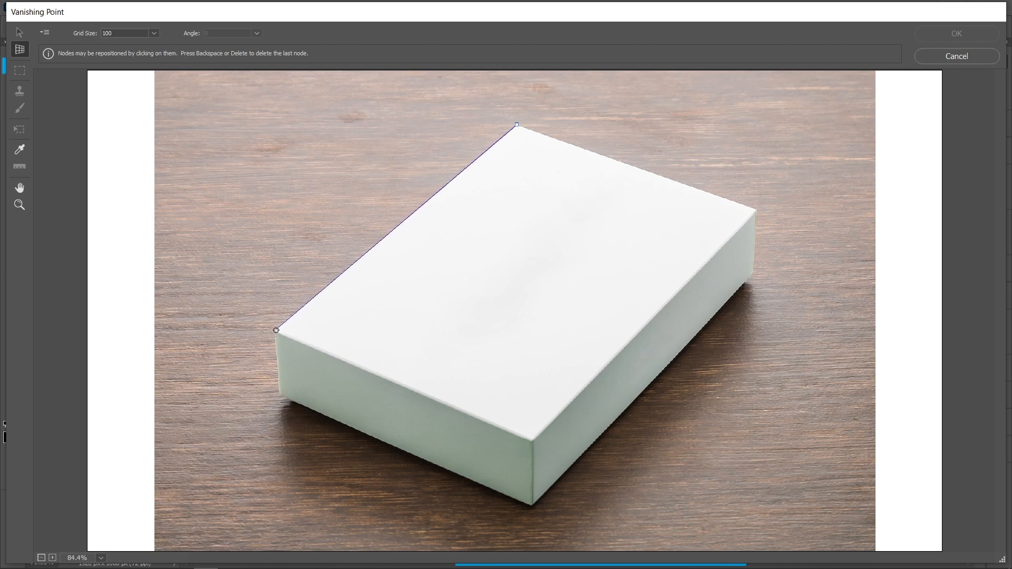
pyautogui.click(533, 442)
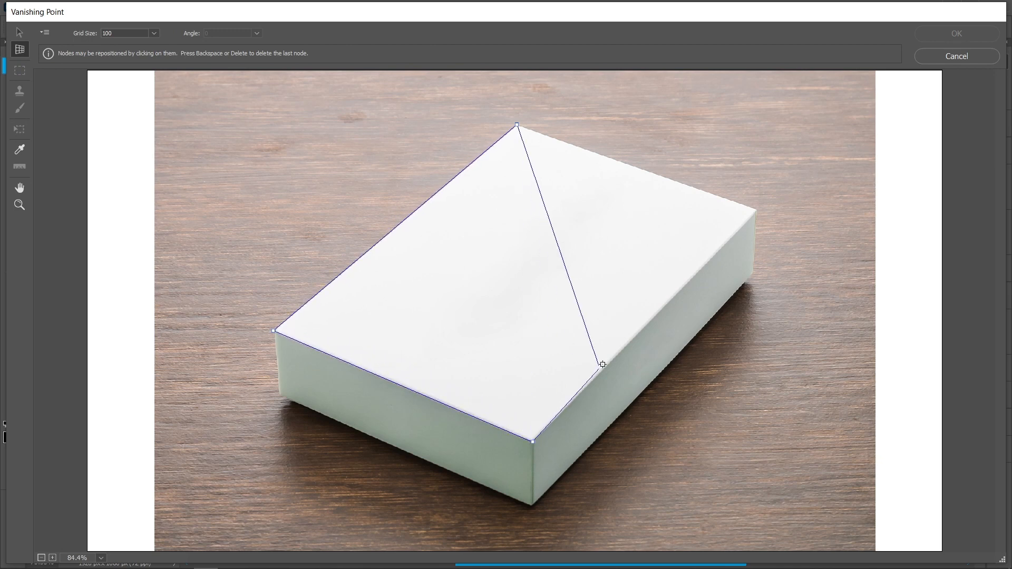
pyautogui.click(758, 210)
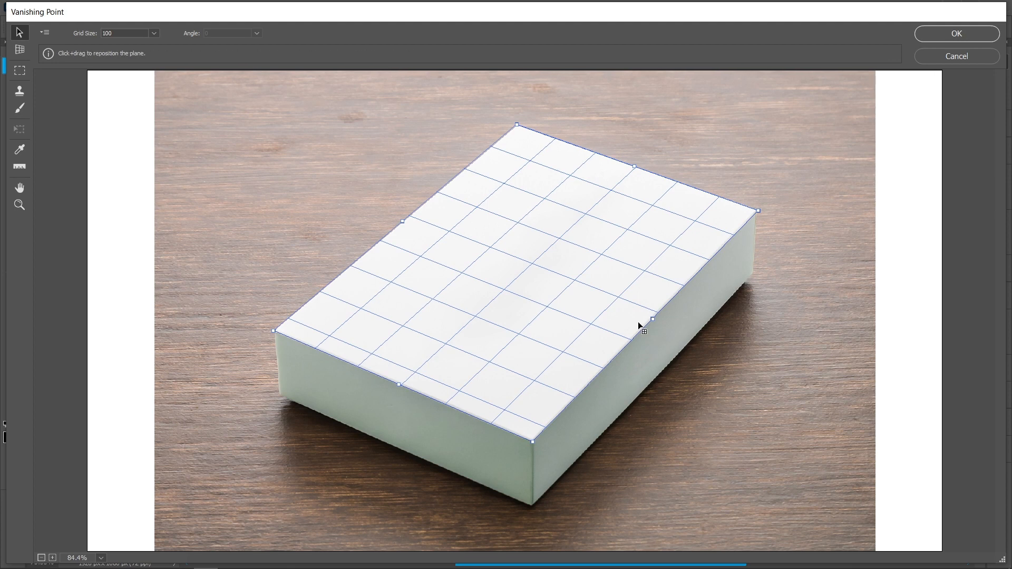
# Extend perpendicular Vanishing Point planes over the box's two visible side faces and apply the planes.
pyautogui.moveTo(653, 318); pyautogui.dragTo(661, 386)
pyautogui.click(395, 379)
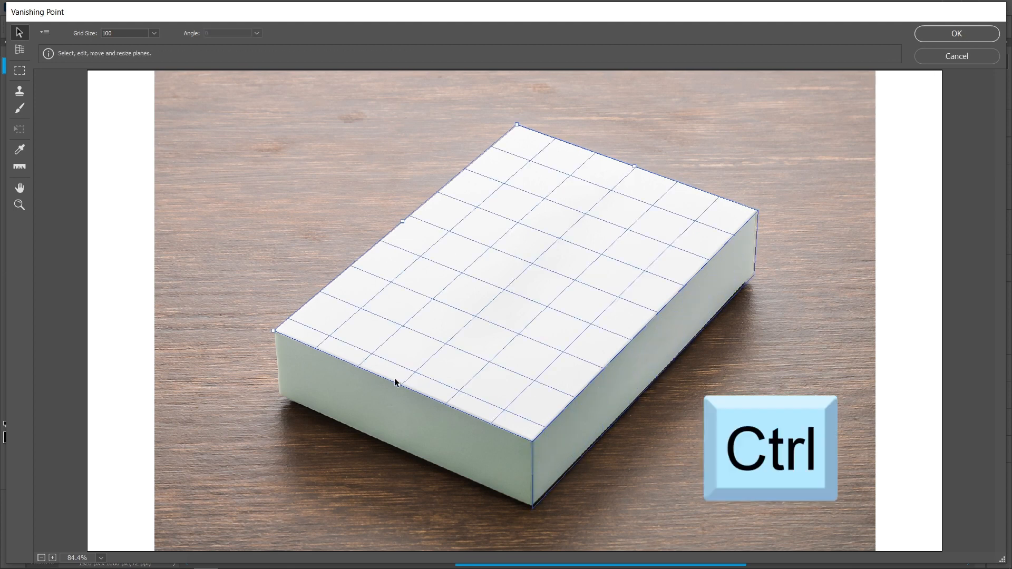
pyautogui.moveTo(400, 385); pyautogui.dragTo(399, 451)
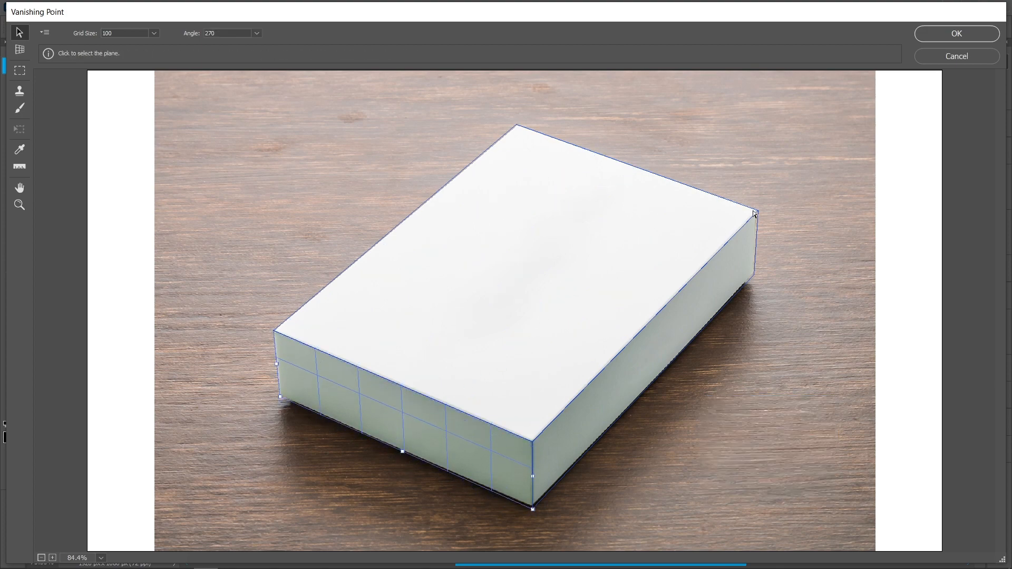
pyautogui.click(947, 30)
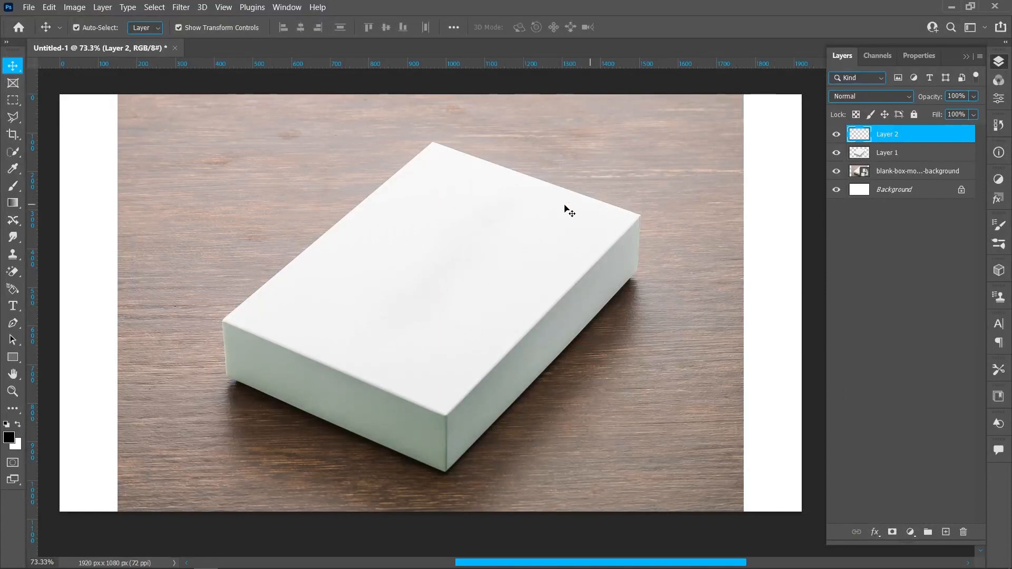
# Draw a black rectangle shape of about 1403 × 934 px covering the box.
pyautogui.click(13, 359)
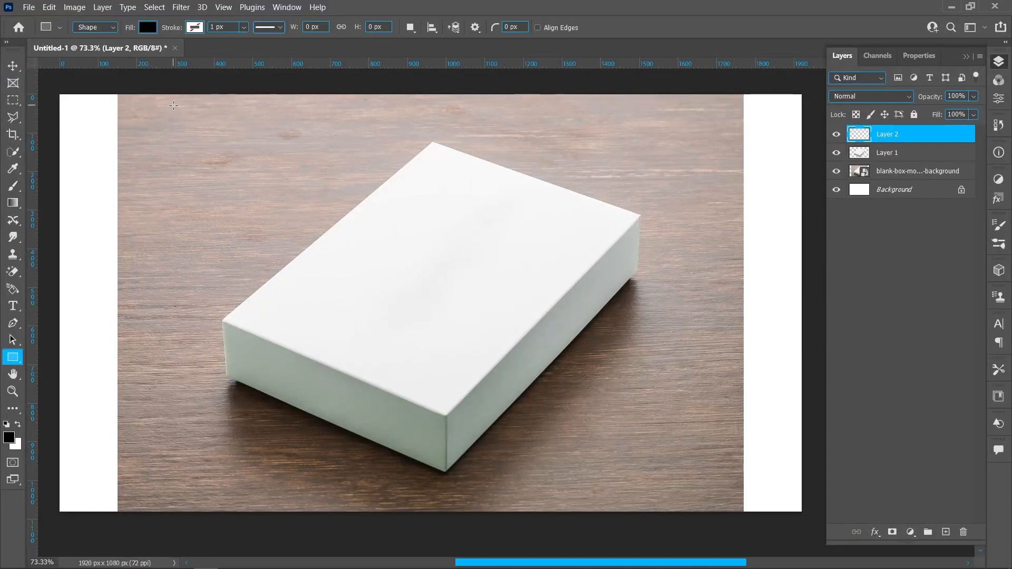
pyautogui.moveTo(173, 105); pyautogui.dragTo(715, 465)
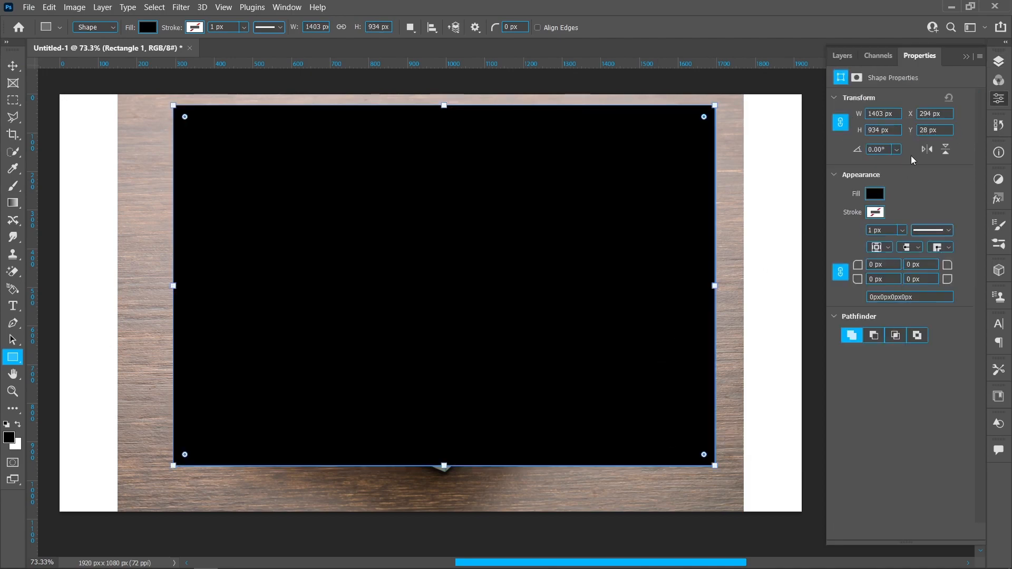
pyautogui.click(999, 62)
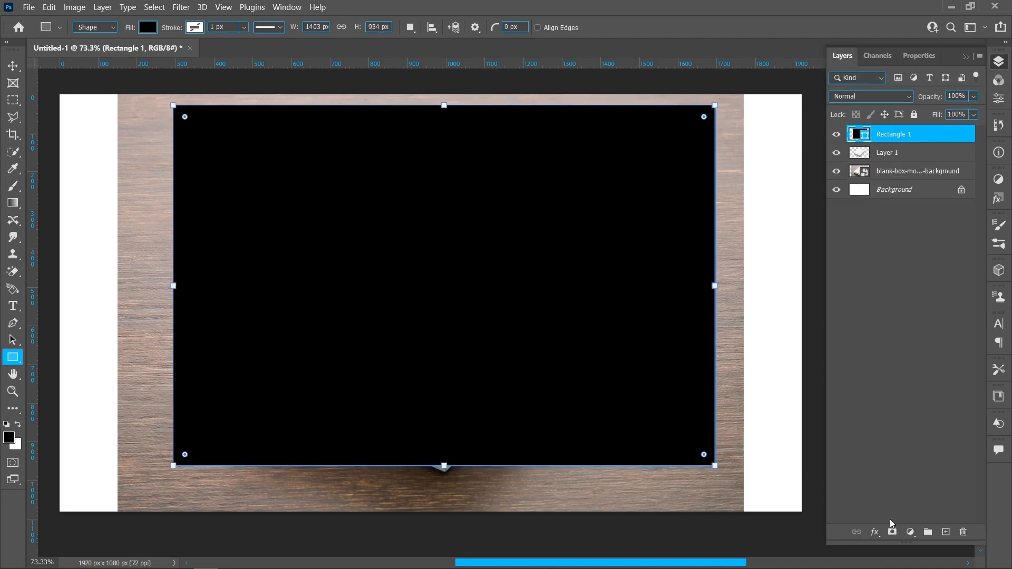
# Apply a Pattern Overlay style with the leaf pattern to the rectangle at 55% scale.
pyautogui.click(876, 532)
pyautogui.click(891, 502)
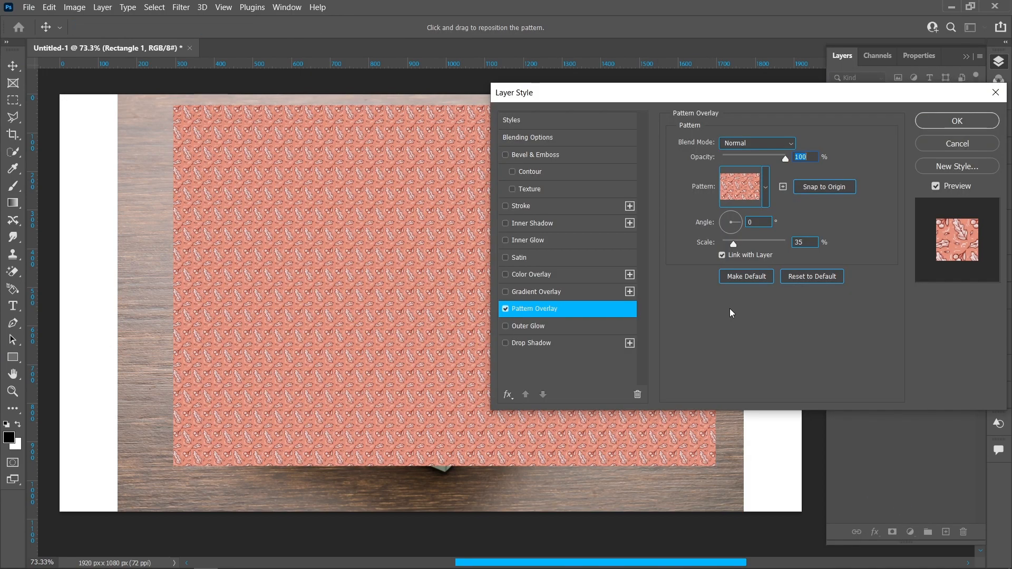
pyautogui.click(765, 187)
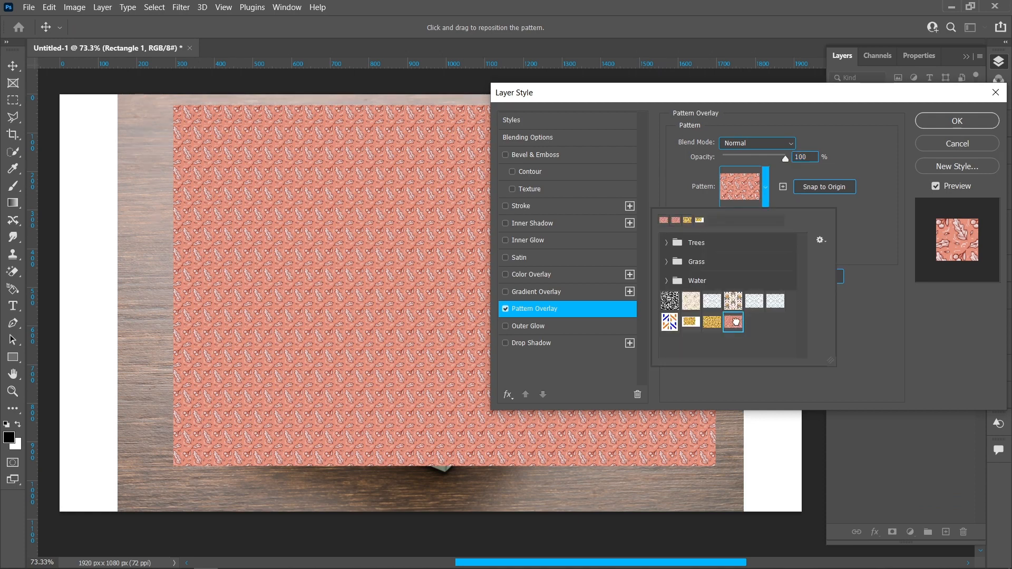
pyautogui.click(859, 343)
pyautogui.click(803, 242)
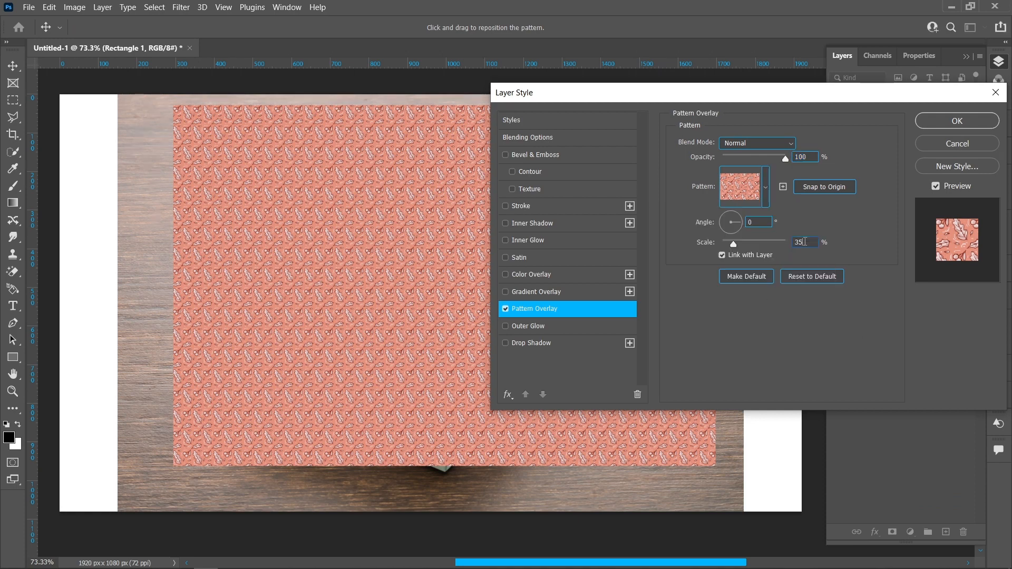
pyautogui.scroll(20, 805, 242)
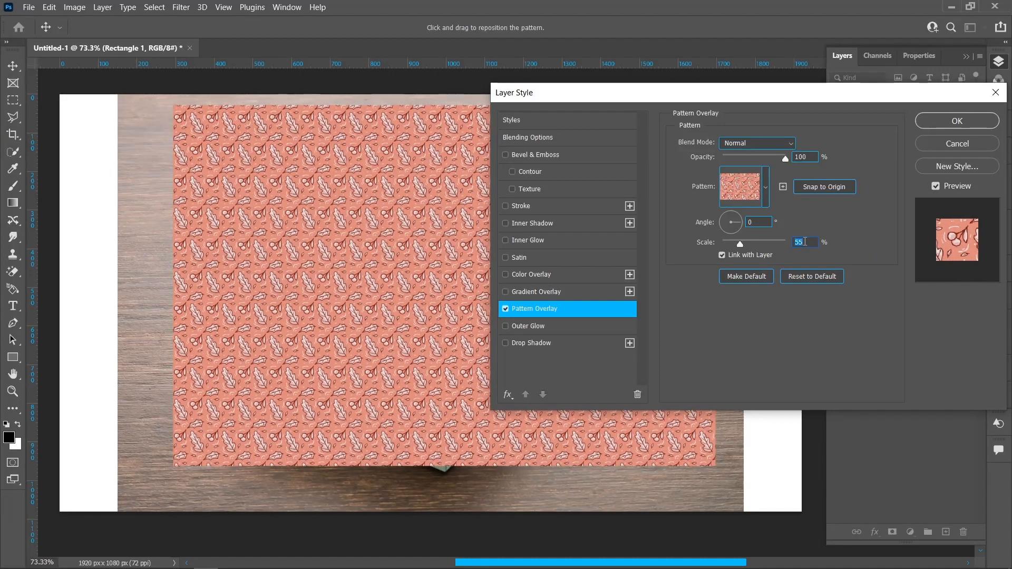
pyautogui.click(934, 121)
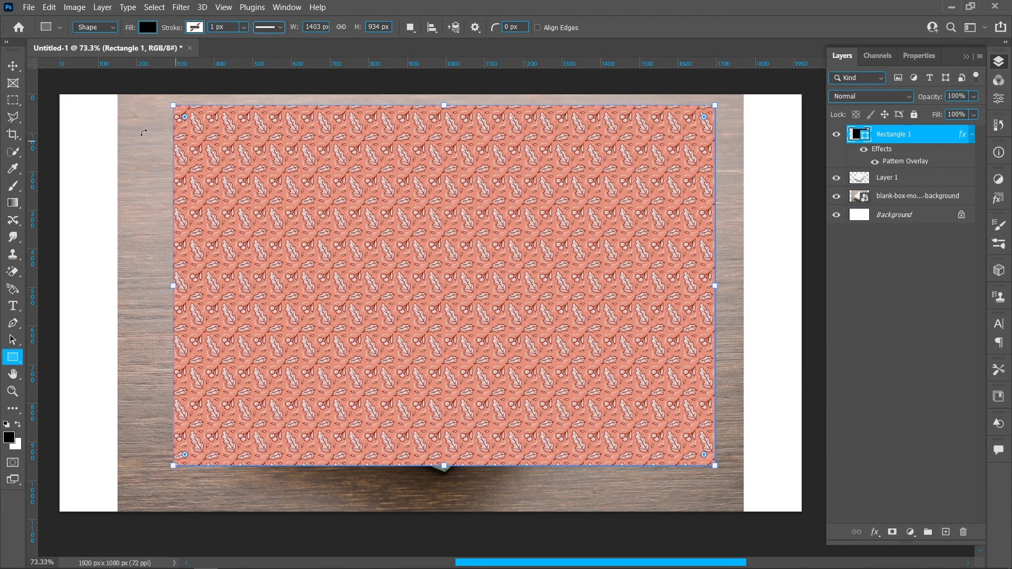
# Convert the patterned Rectangle 1 layer to a smart object and rasterize it.
pyautogui.click(14, 68)
pyautogui.click(807, 273)
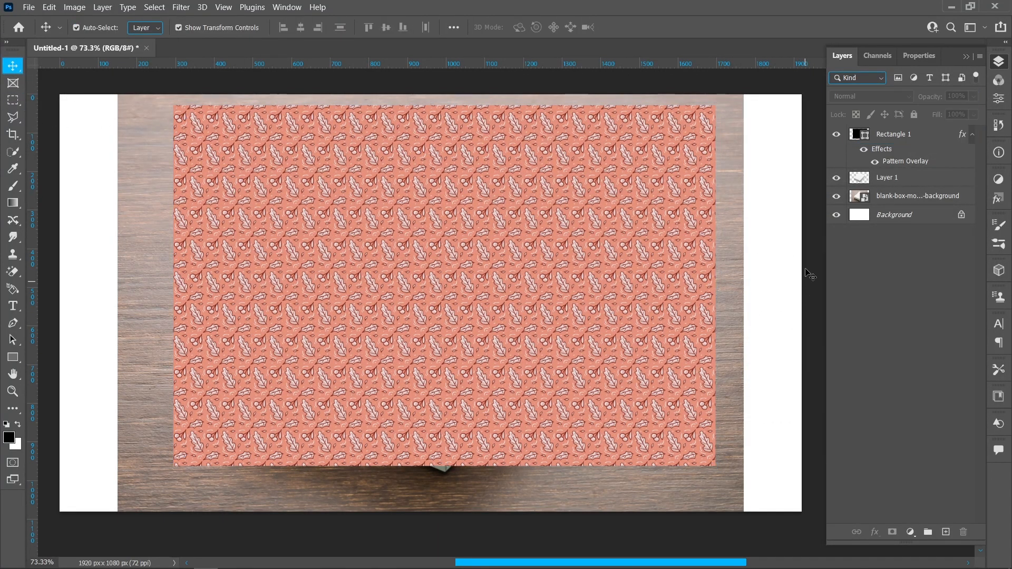
pyautogui.rightClick(876, 136)
pyautogui.click(820, 194)
pyautogui.rightClick(876, 136)
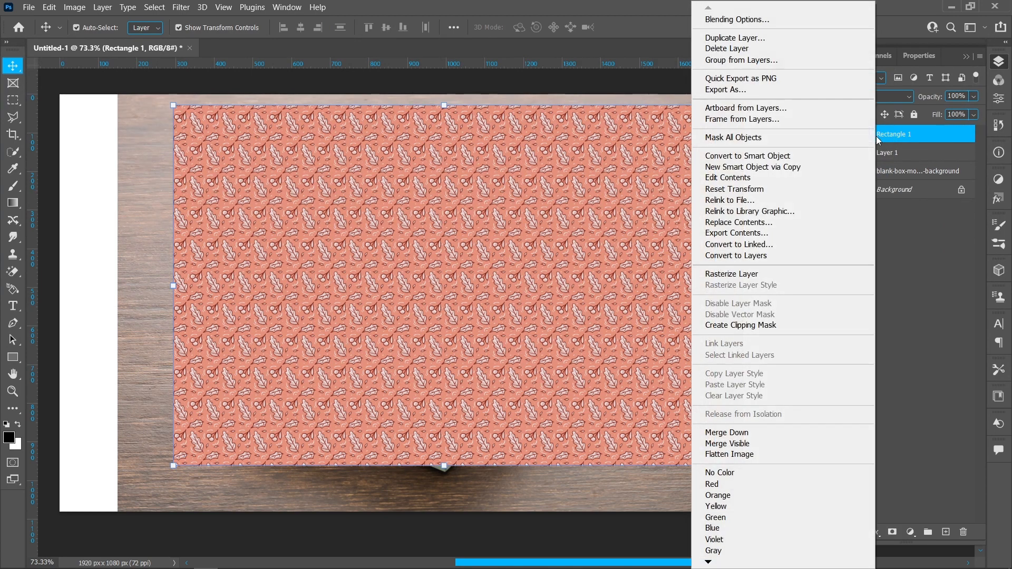
pyautogui.click(798, 272)
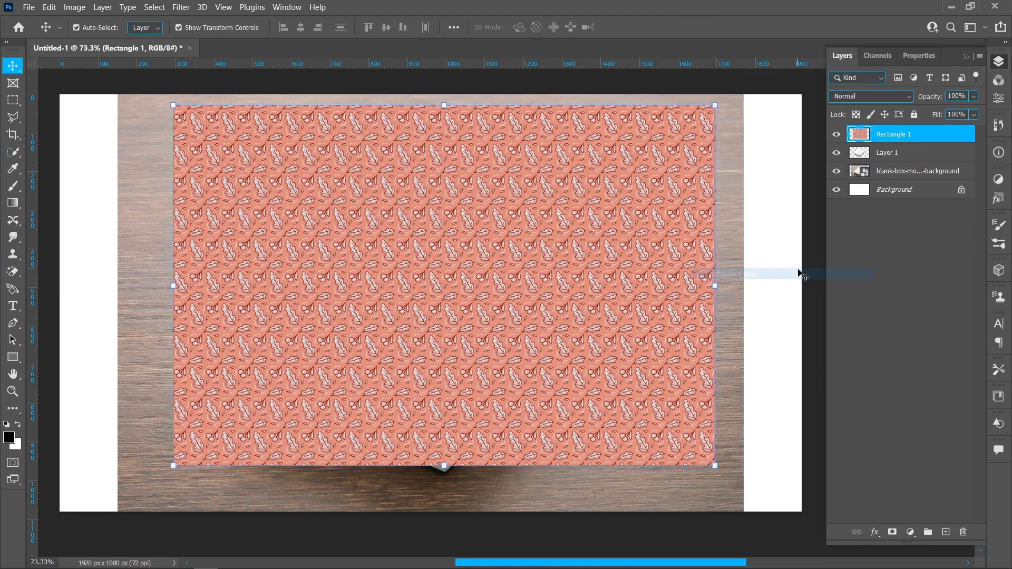
# Cut the rectangle's pattern pixels and paste them in Vanishing Point, placing them over the perspective planes to cover all visible box faces.
pyautogui.keyDown('ctrl'); pyautogui.click(856, 138); pyautogui.keyUp('ctrl')
pyautogui.hotkey('ctrl', 'x')
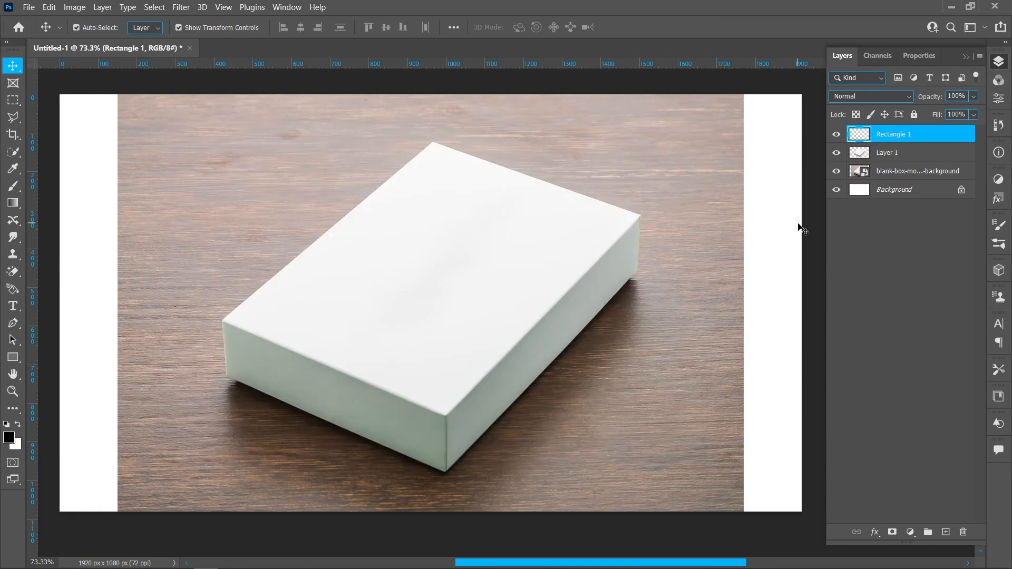
pyautogui.click(182, 7)
pyautogui.click(242, 134)
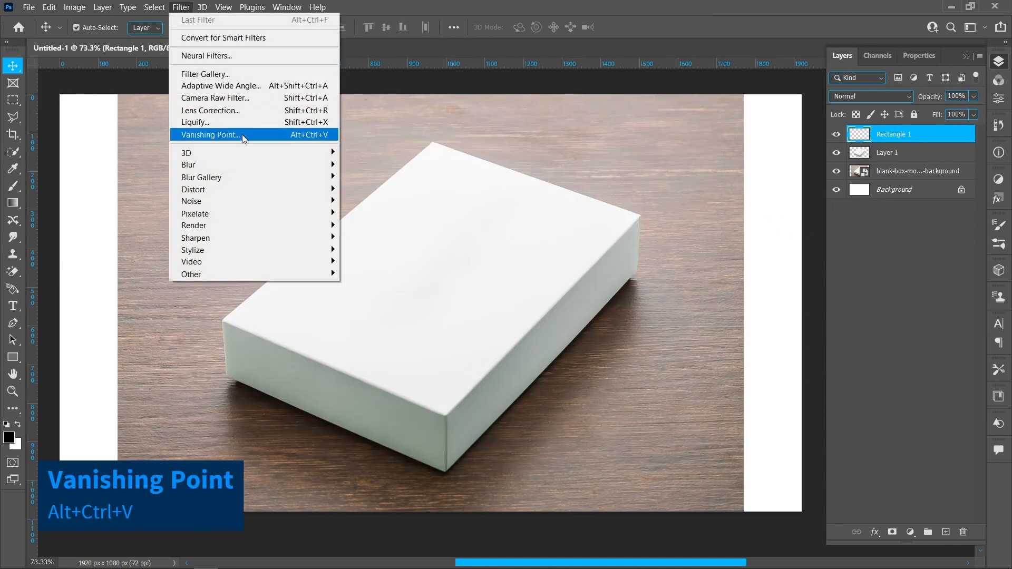
pyautogui.hotkey('ctrl', 'v')
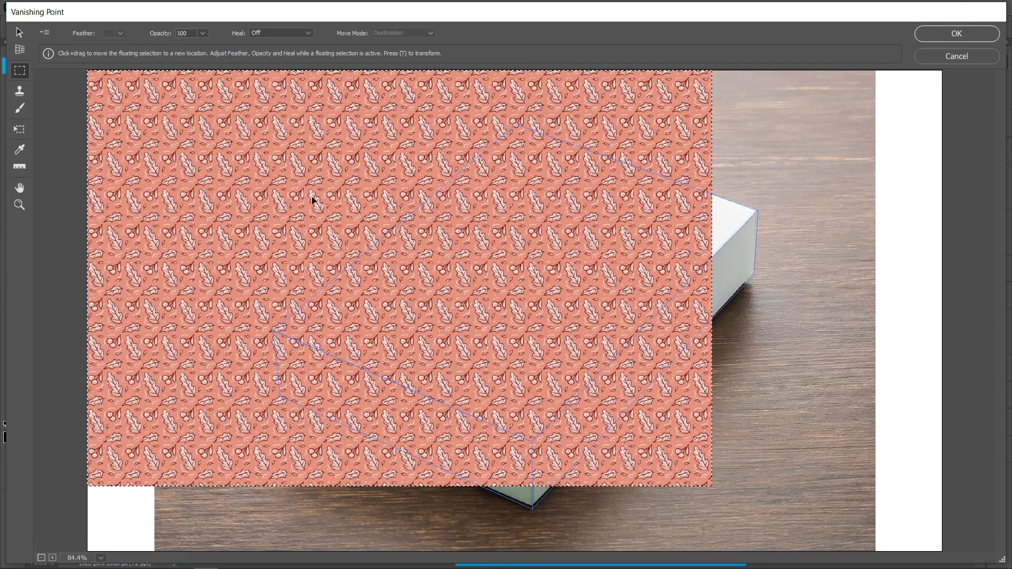
pyautogui.hotkey('ctrl', 't')
pyautogui.moveTo(314, 269); pyautogui.dragTo(441, 259)
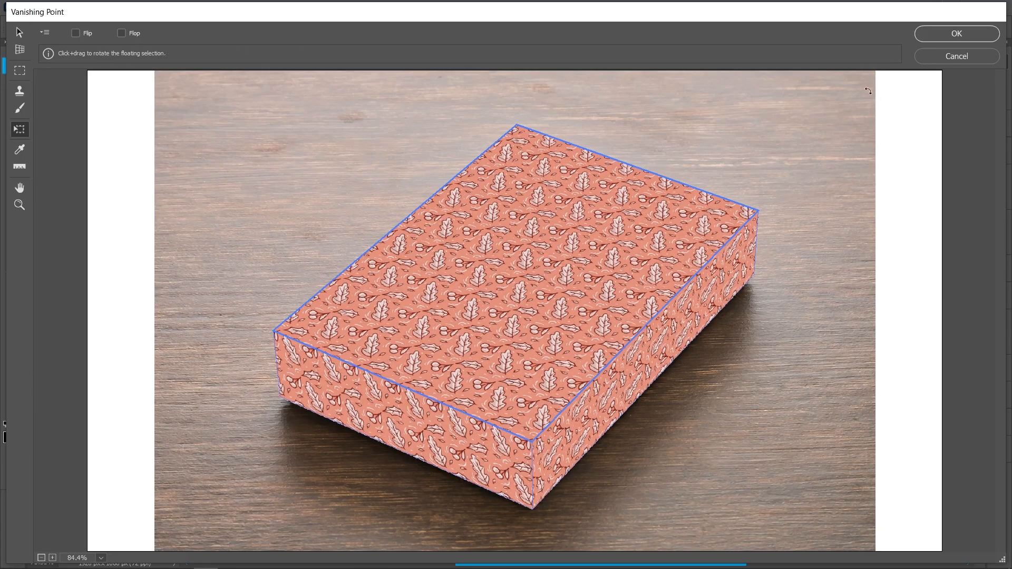
pyautogui.click(934, 34)
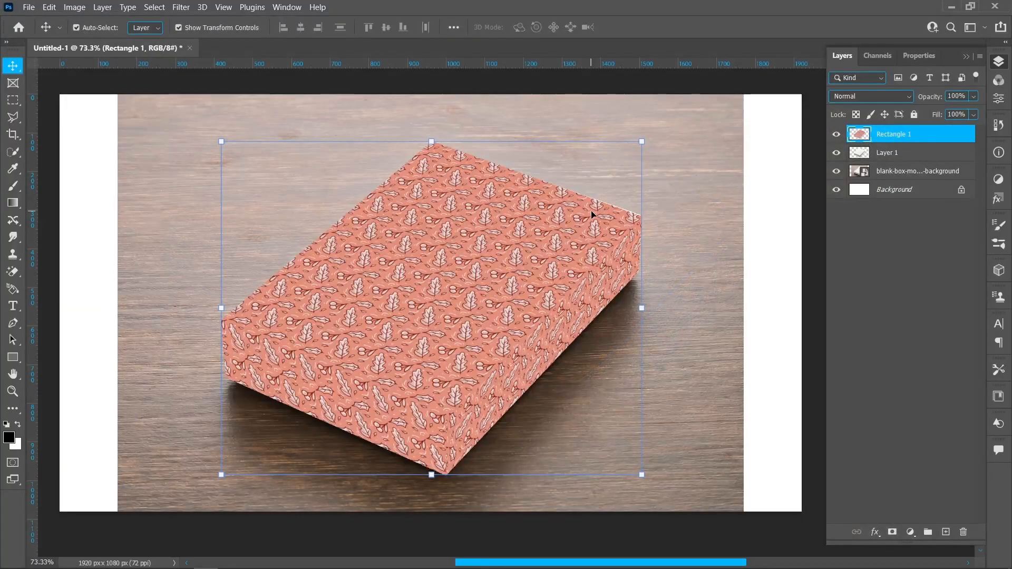
# Set the Rectangle 1 pattern layer to Multiply and clip it to a duplicate of Layer 1.
pyautogui.click(875, 95)
pyautogui.click(889, 149)
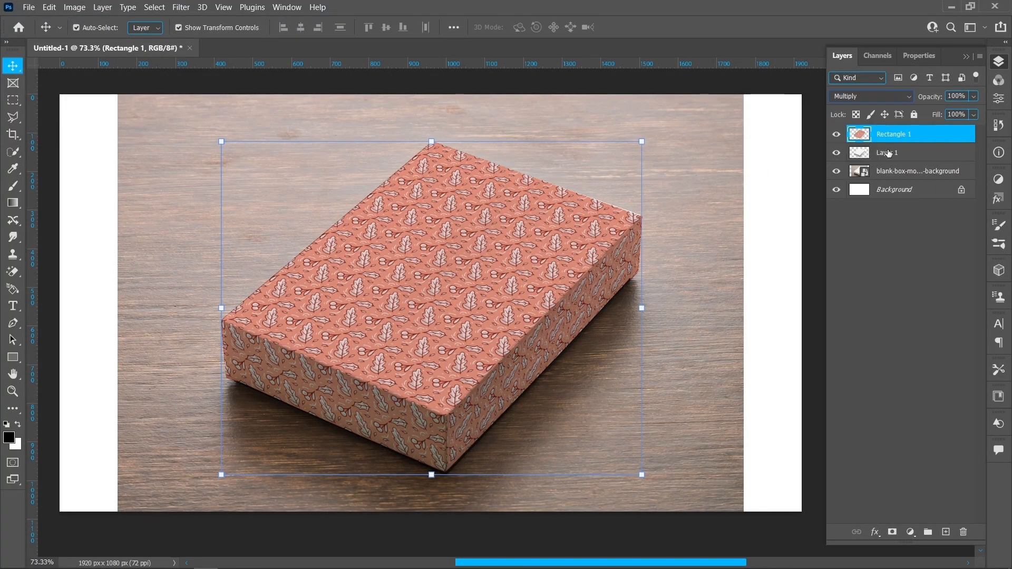
pyautogui.moveTo(890, 152); pyautogui.dragTo(951, 527)
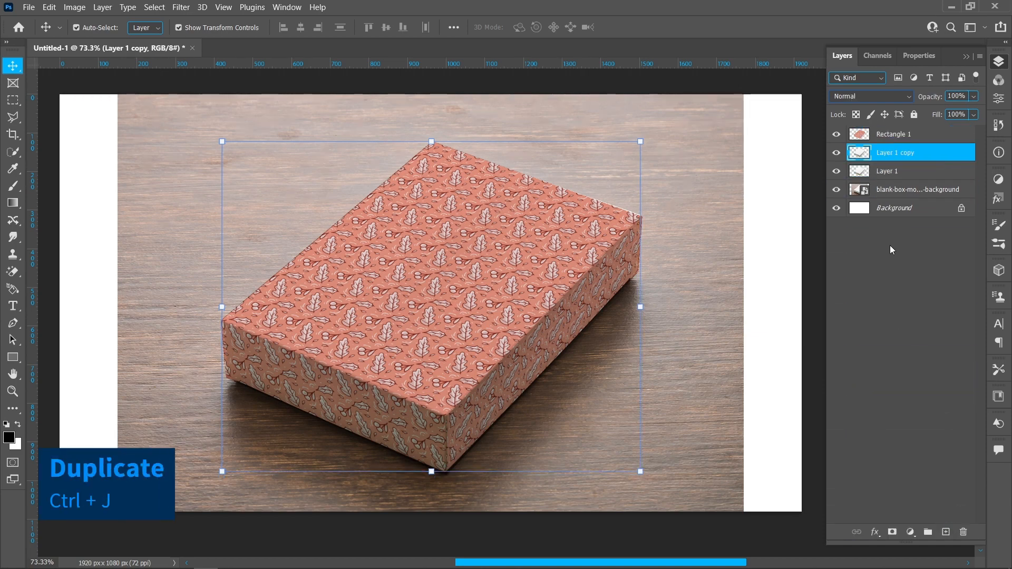
pyautogui.click(896, 133)
pyautogui.rightClick(897, 133)
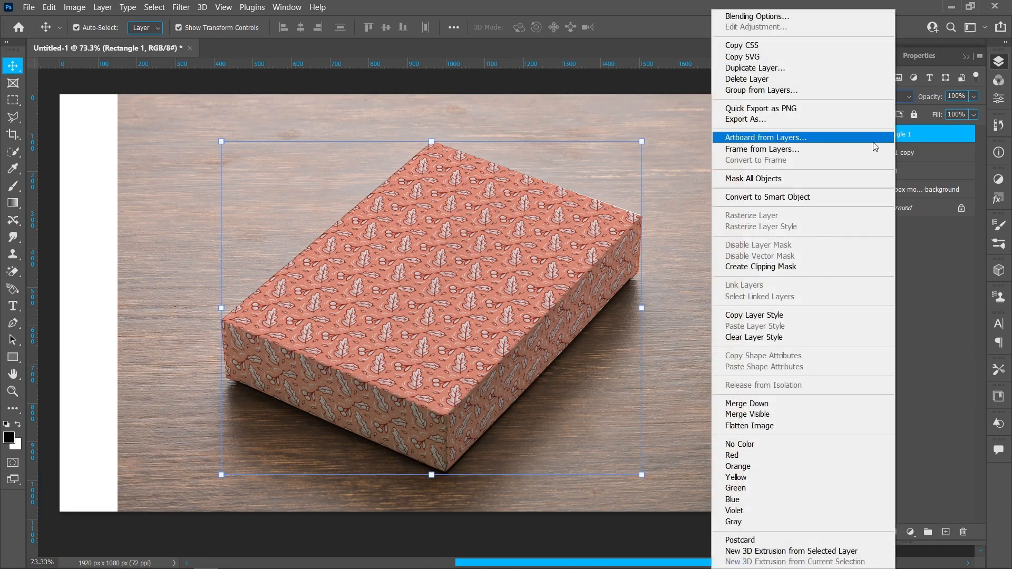
pyautogui.click(828, 270)
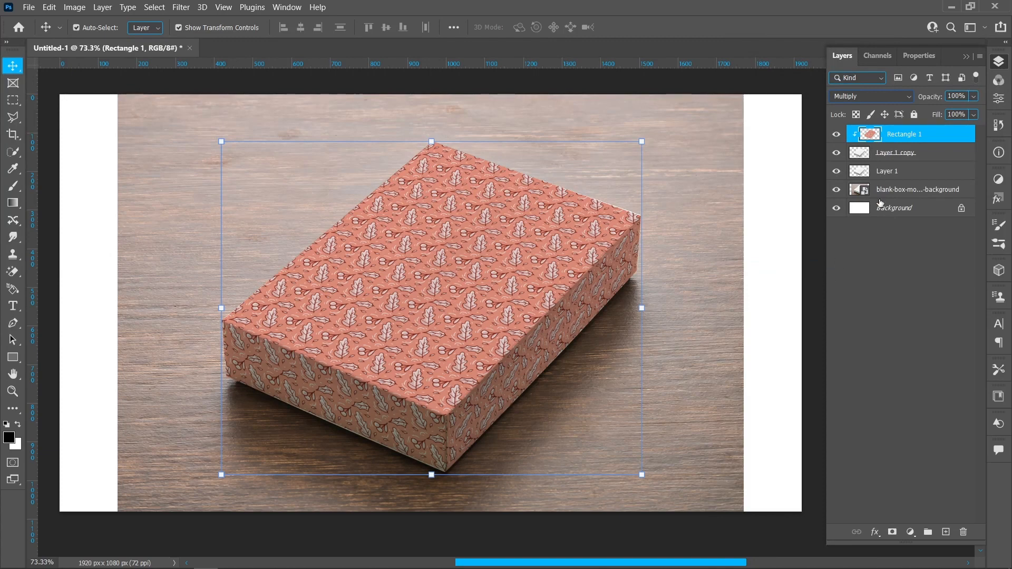
# Place Layer 1 above the pattern layer as a clipped layer with the Darker Color blend mode.
pyautogui.click(892, 171)
pyautogui.moveTo(896, 171); pyautogui.dragTo(892, 131)
pyautogui.click(890, 96)
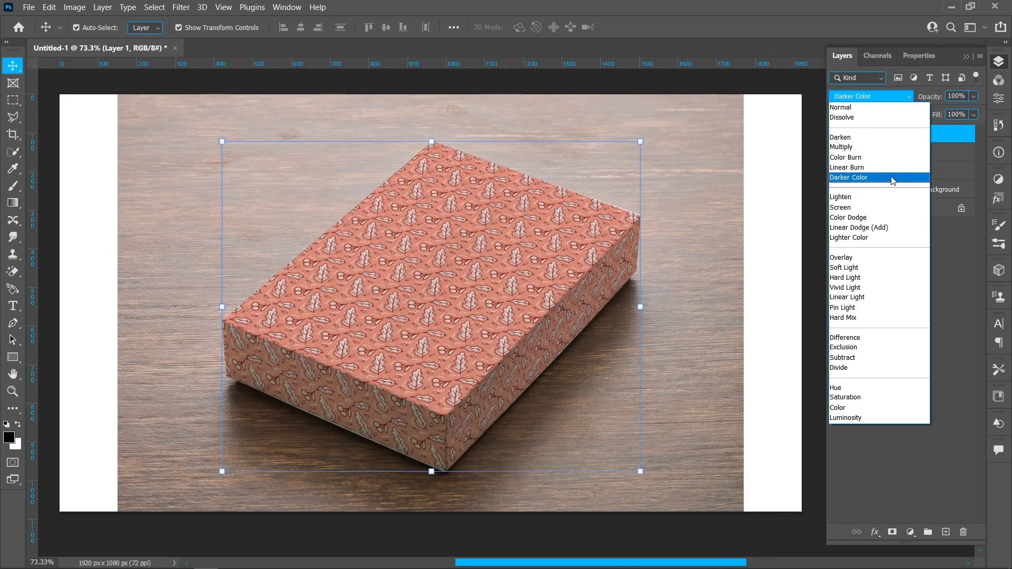
pyautogui.click(892, 178)
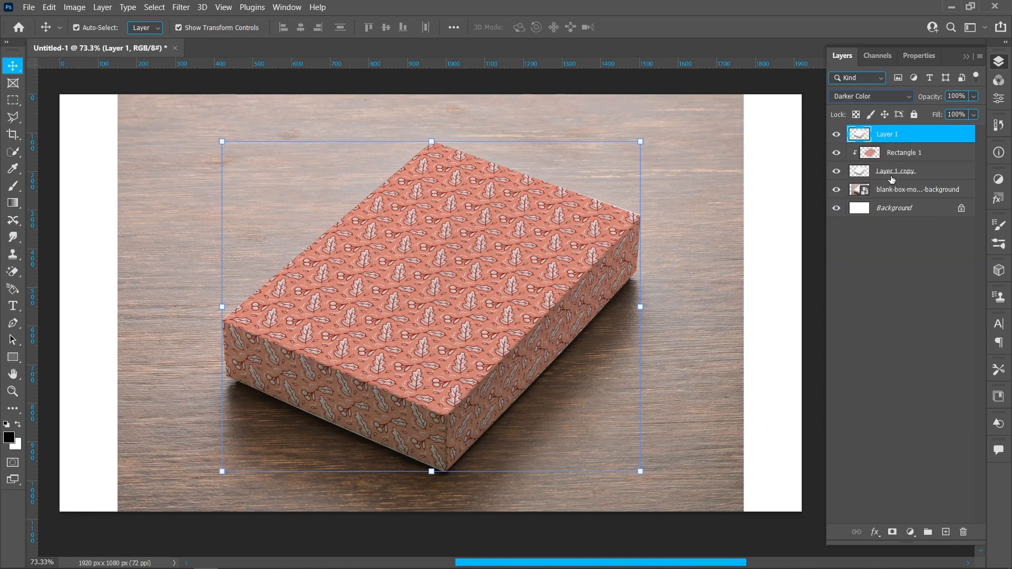
pyautogui.rightClick(902, 137)
pyautogui.click(843, 263)
# Duplicate the clipped Layer 1, set the copy to Overlay at 40% opacity, and compare the box with and without it.
pyautogui.moveTo(913, 137); pyautogui.dragTo(946, 532)
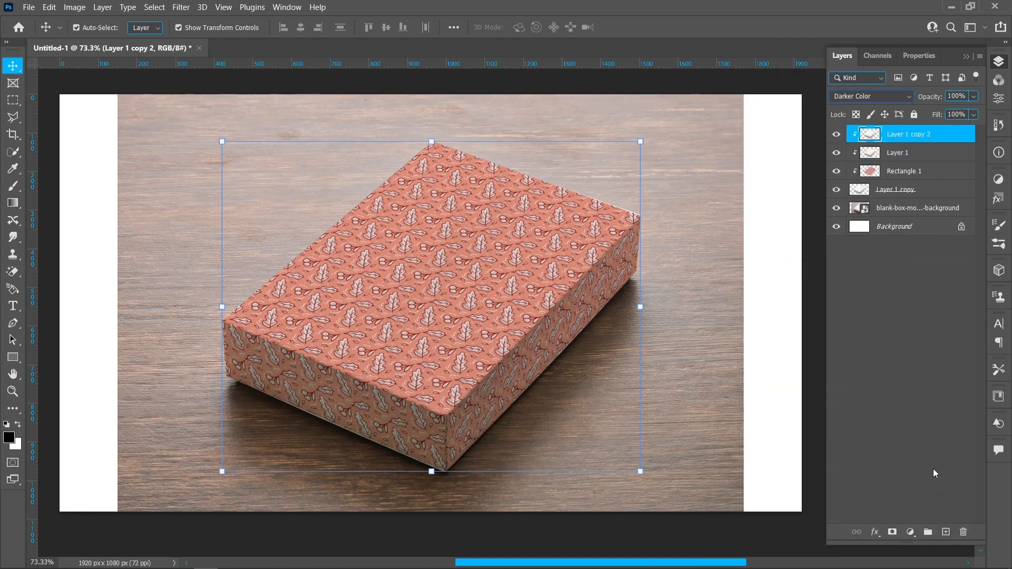
pyautogui.click(900, 100)
pyautogui.click(898, 259)
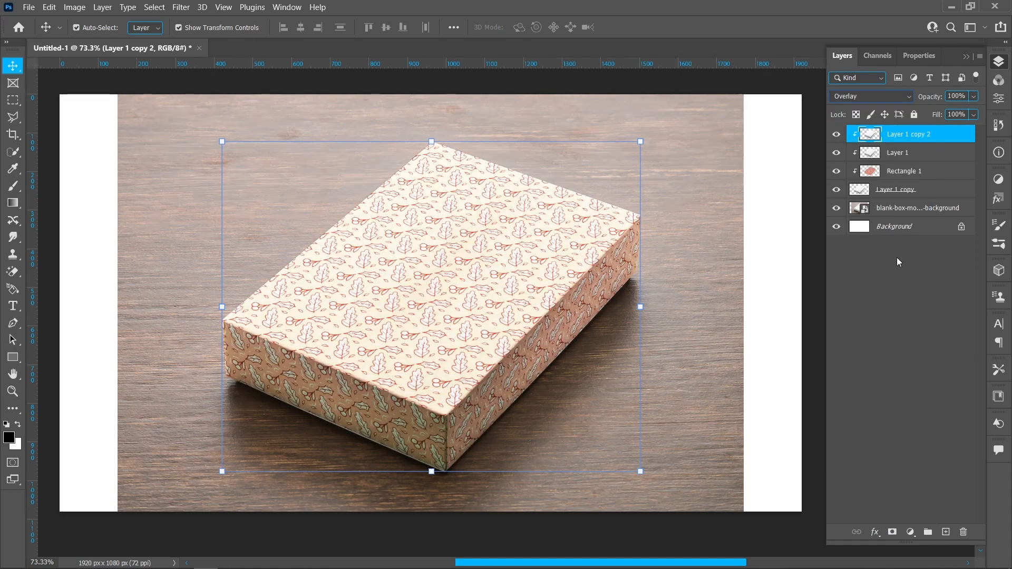
pyautogui.click(955, 96)
pyautogui.write('40')
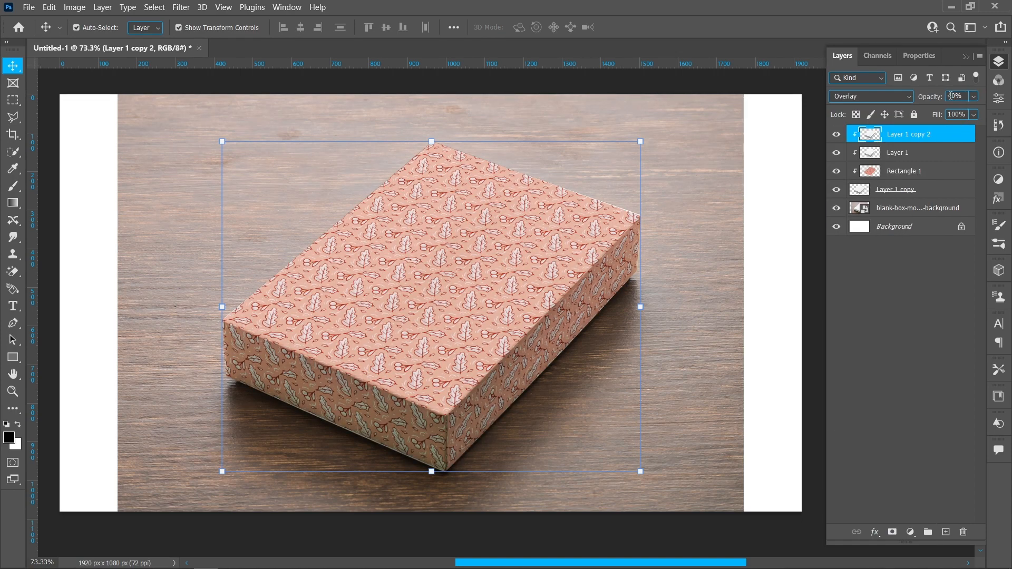
pyautogui.click(837, 134)
pyautogui.click(836, 134)
pyautogui.click(839, 261)
# Hide the box photo layer and add a light pink solid color fill, f0cbc3, directly above it as the background.
pyautogui.click(837, 208)
pyautogui.click(899, 209)
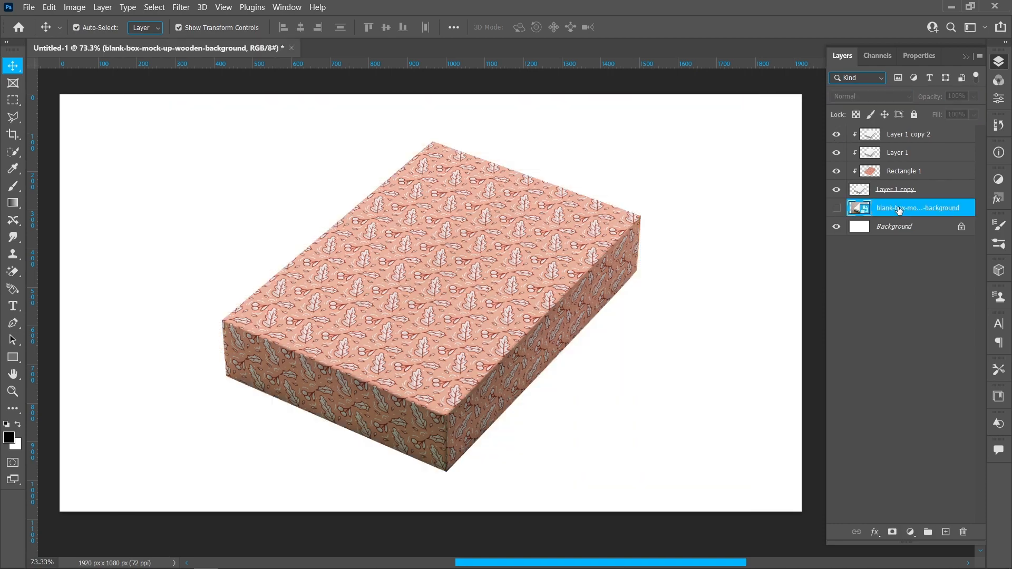
pyautogui.click(910, 532)
pyautogui.click(912, 305)
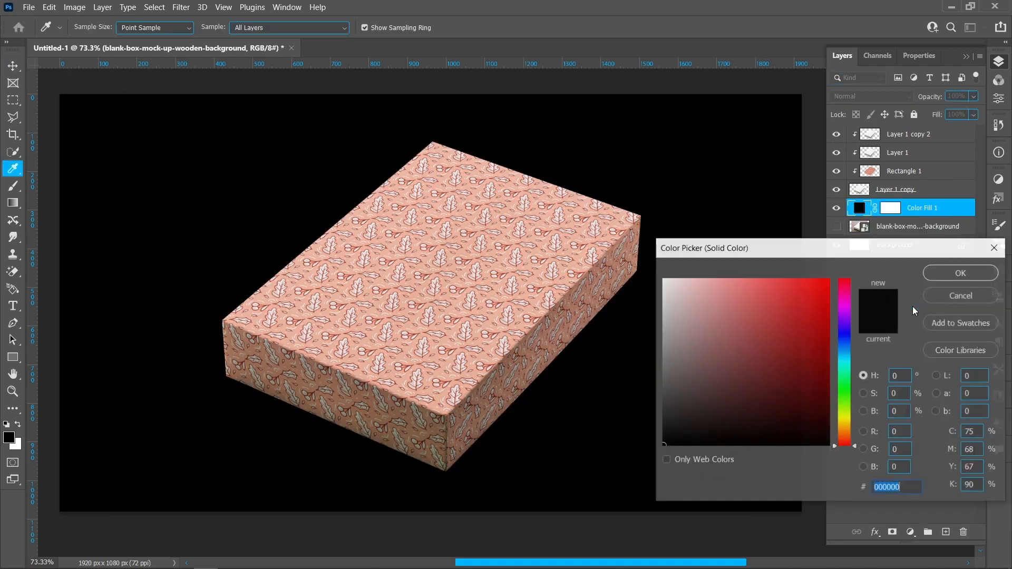
pyautogui.click(544, 295)
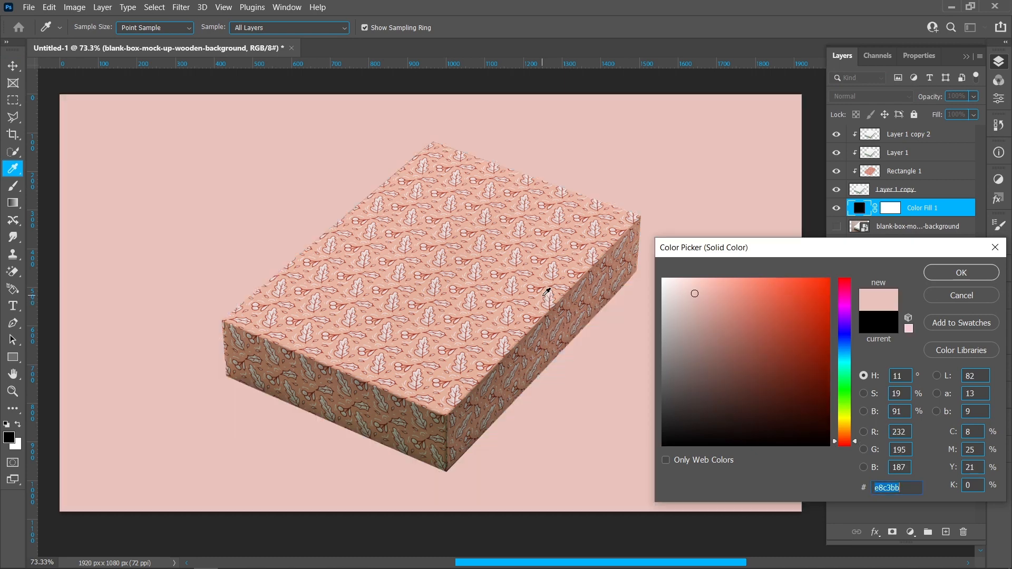
pyautogui.click(694, 288)
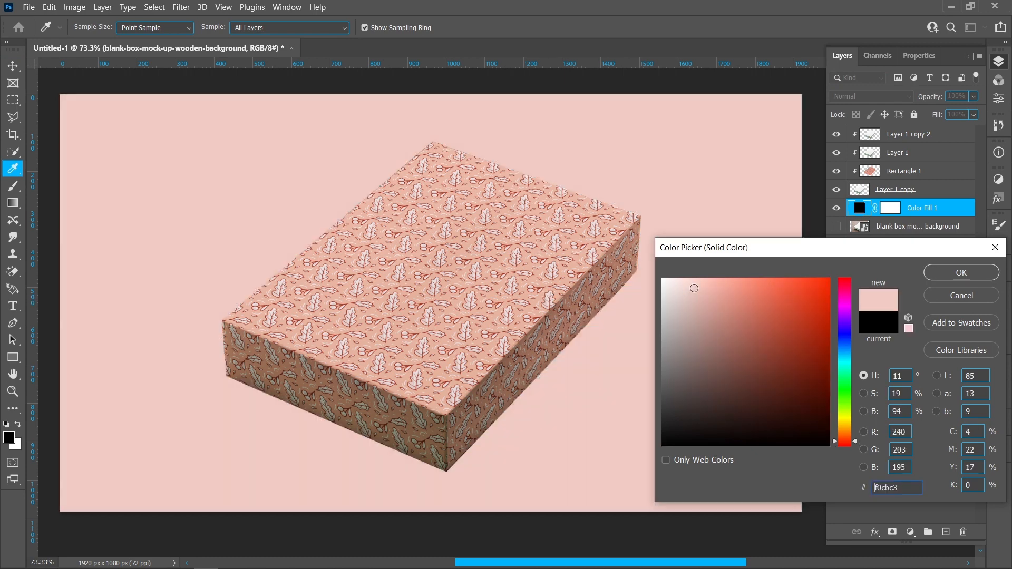
pyautogui.click(945, 275)
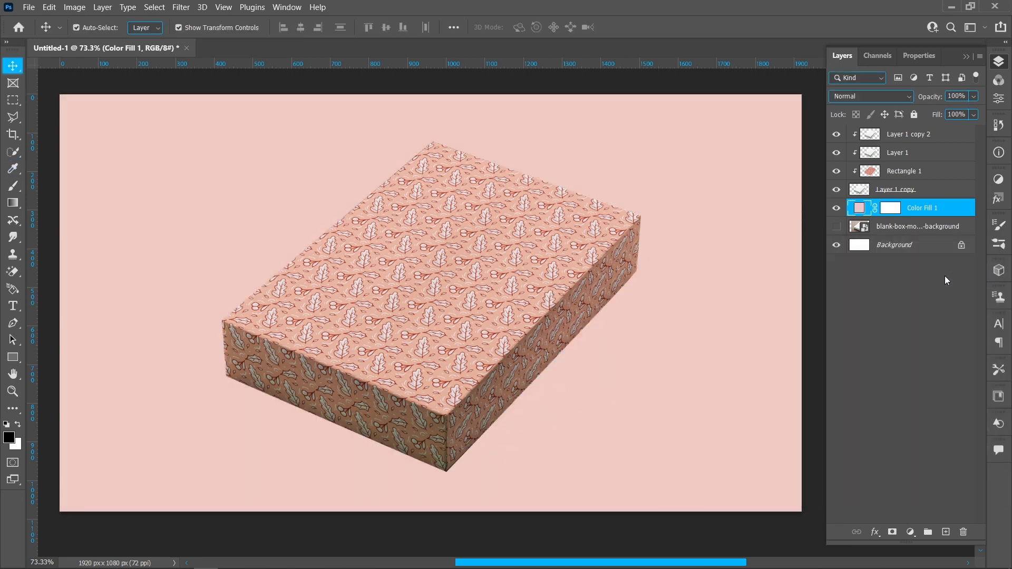
# Draw a black rectangle shape of about 722 × 529 px above the color fill and behind the box.
pyautogui.click(922, 296)
pyautogui.click(919, 210)
pyautogui.click(12, 356)
pyautogui.moveTo(316, 137); pyautogui.dragTo(594, 341)
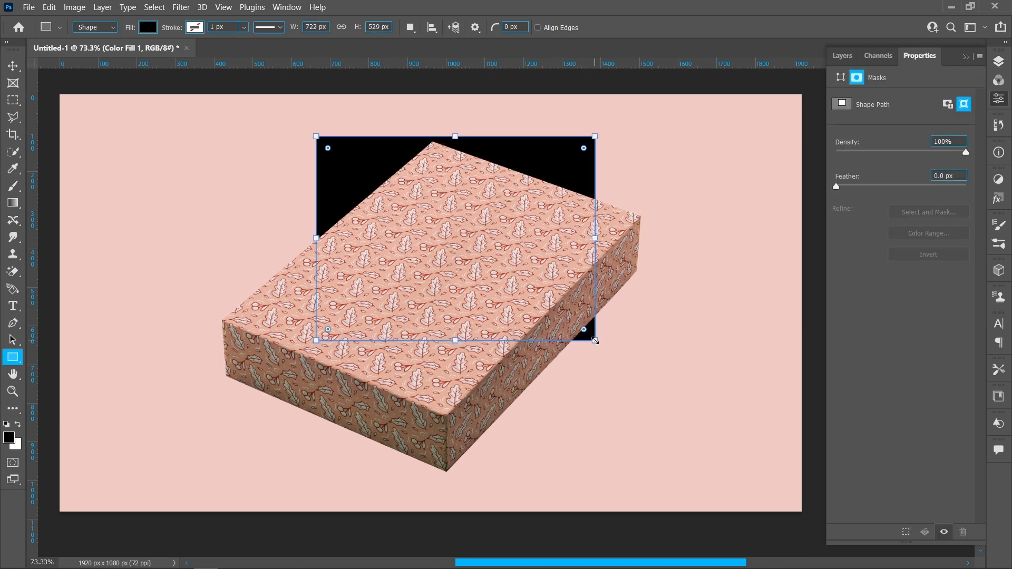
pyautogui.click(1004, 63)
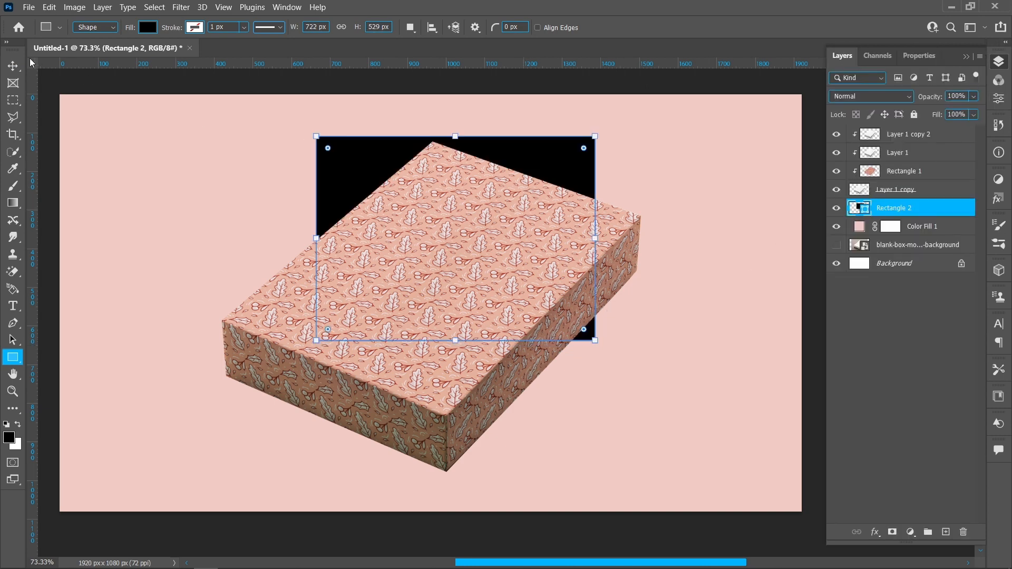
# Rotate the black rectangle to about -48.7° and position it behind the box.
pyautogui.press('v')
pyautogui.moveTo(610, 130); pyautogui.dragTo(476, 51)
pyautogui.moveTo(448, 132); pyautogui.dragTo(464, 206)
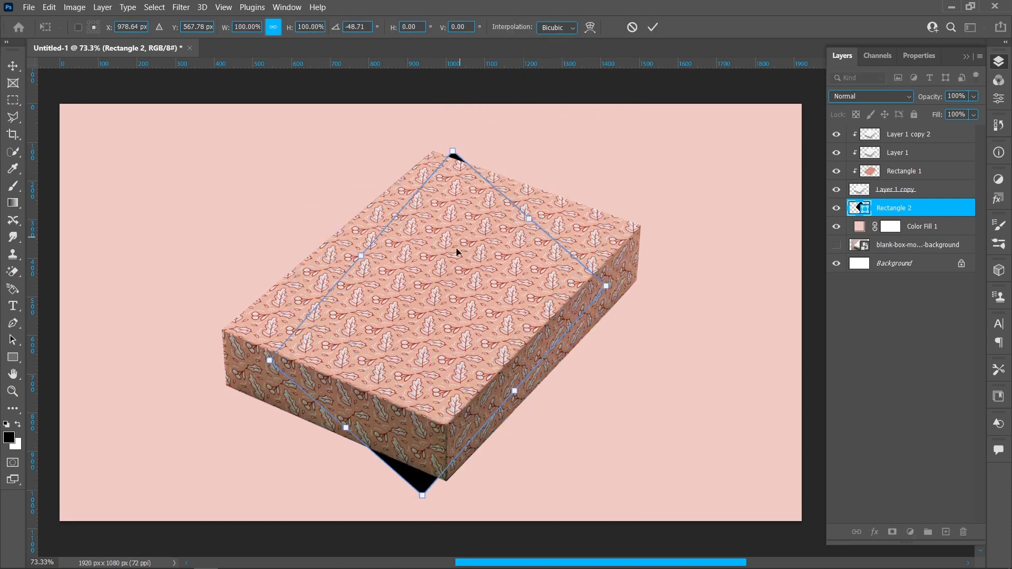
# Distort the black rectangle's four corners so its lower edges follow the base of the box.
pyautogui.rightClick(456, 249)
pyautogui.click(520, 307)
pyautogui.moveTo(269, 360); pyautogui.dragTo(235, 389)
pyautogui.moveTo(424, 495); pyautogui.dragTo(448, 483)
pyautogui.moveTo(607, 289); pyautogui.dragTo(630, 289)
pyautogui.moveTo(453, 152); pyautogui.dragTo(419, 211)
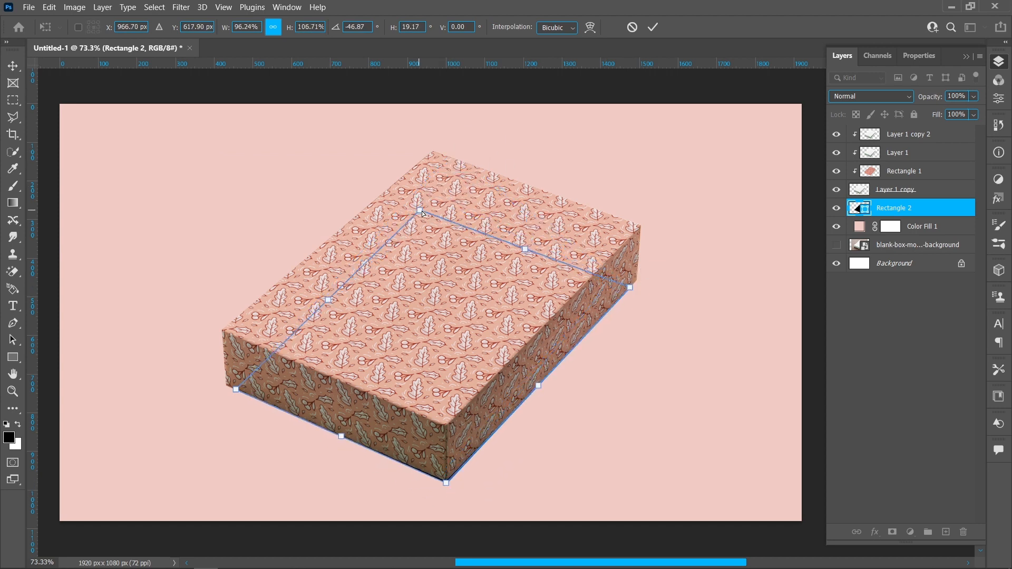
pyautogui.click(653, 28)
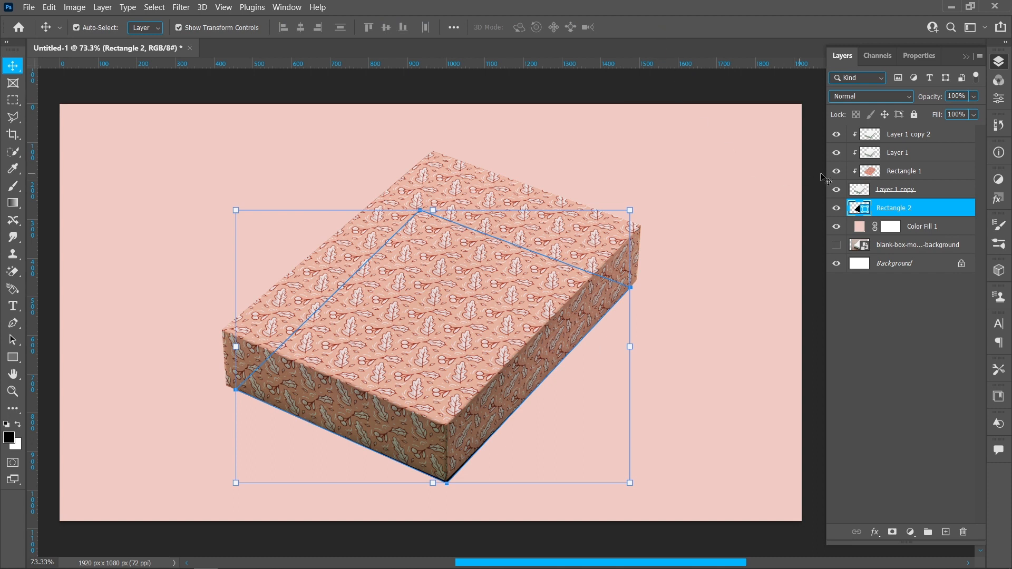
# Shift the black shape slightly downward so it extends below the box's bottom edges.
pyautogui.click(998, 99)
pyautogui.click(447, 481)
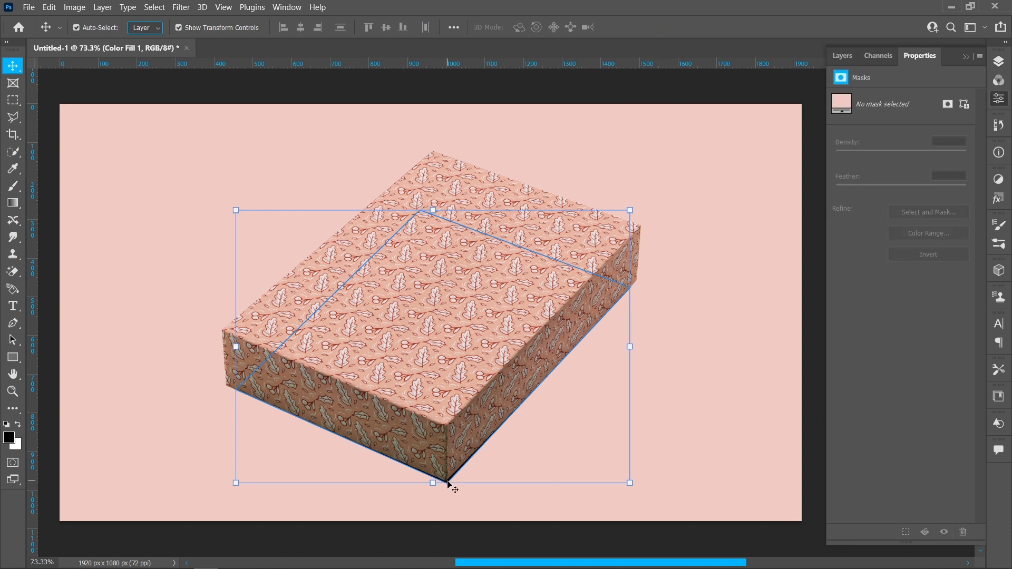
pyautogui.moveTo(447, 479); pyautogui.dragTo(448, 494)
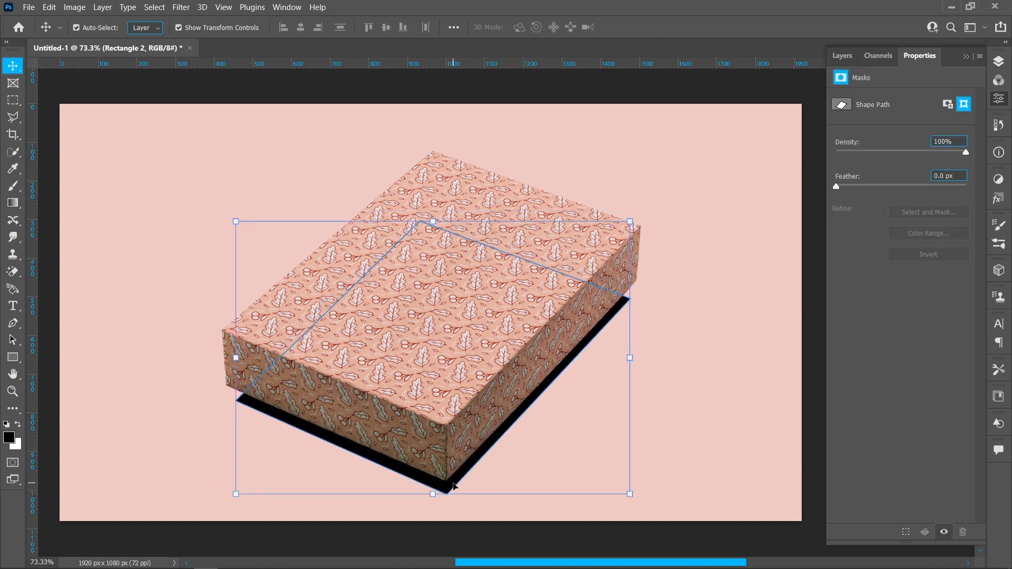
# Feather the black shape by 60 px and enlarge it to about 107.5% as a soft shadow.
pyautogui.moveTo(839, 184); pyautogui.dragTo(909, 188)
pyautogui.click(951, 171)
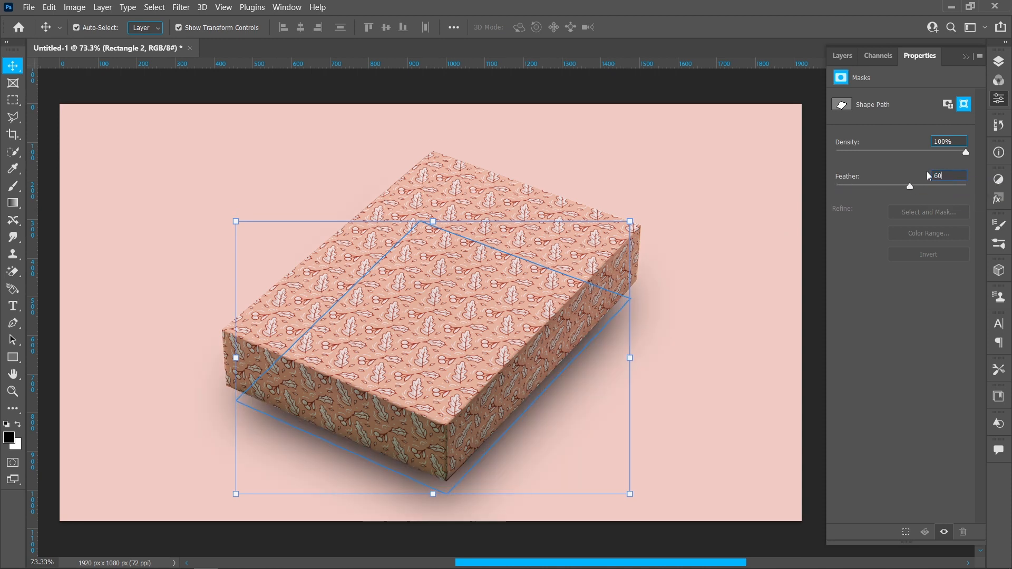
pyautogui.press('Return')
pyautogui.moveTo(430, 219); pyautogui.dragTo(429, 198)
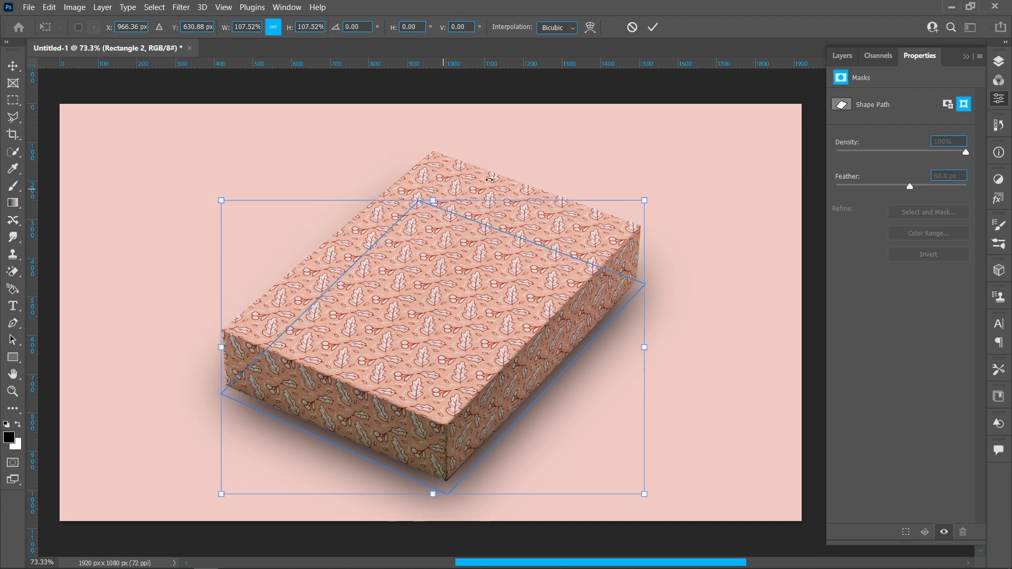
pyautogui.click(652, 27)
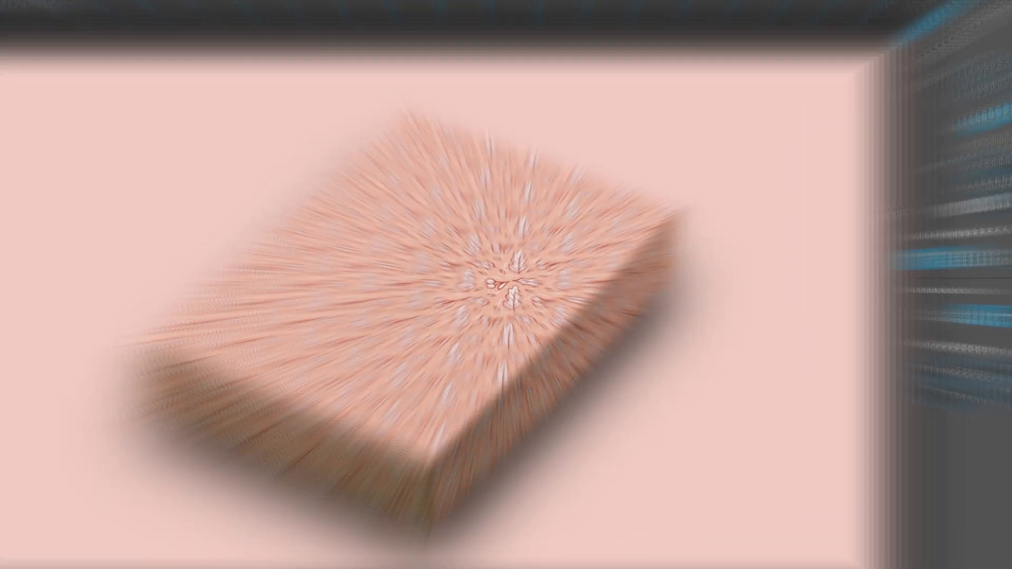